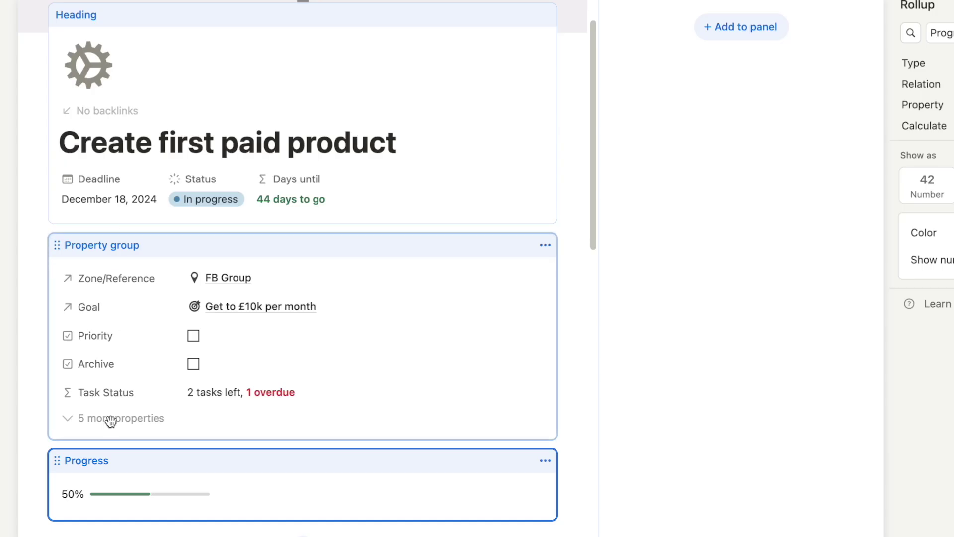
# Step: Rearrange the Progress and Task Status sections in the project page layout and start adding another section
pyautogui.moveTo(96, 458); pyautogui.dragTo(103, 241)
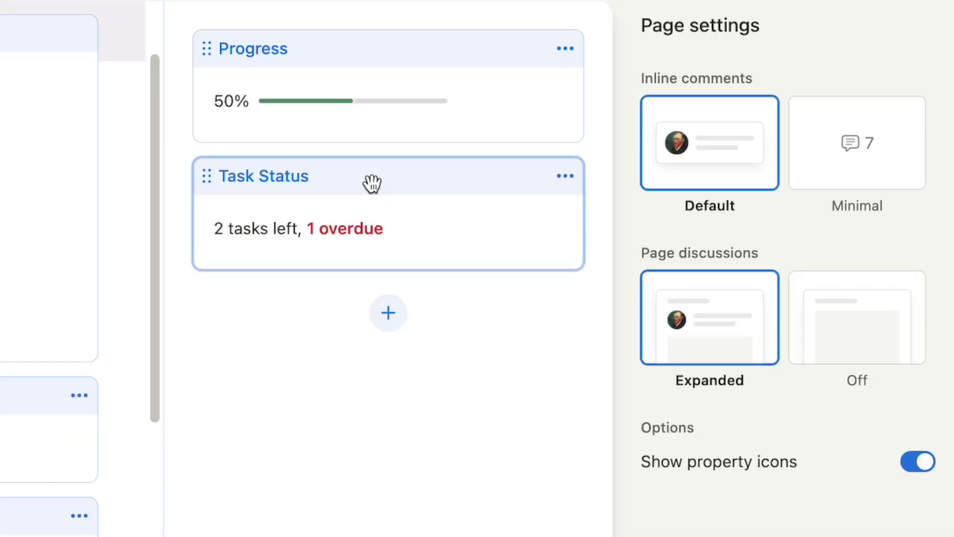
pyautogui.moveTo(371, 184)
pyautogui.mouseDown()
pyautogui.moveTo(374, 58)
pyautogui.moveTo(373, 195)
pyautogui.mouseUp()
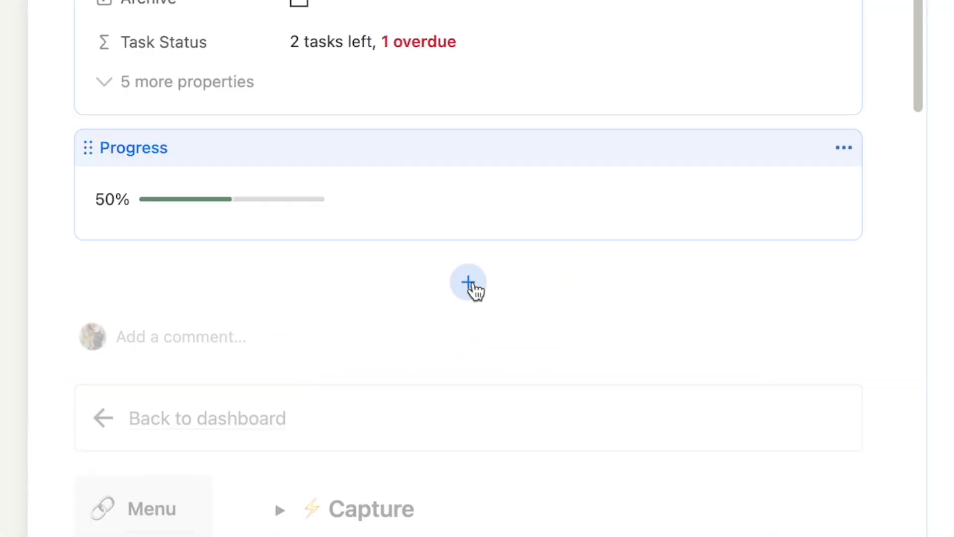
pyautogui.click(470, 280)
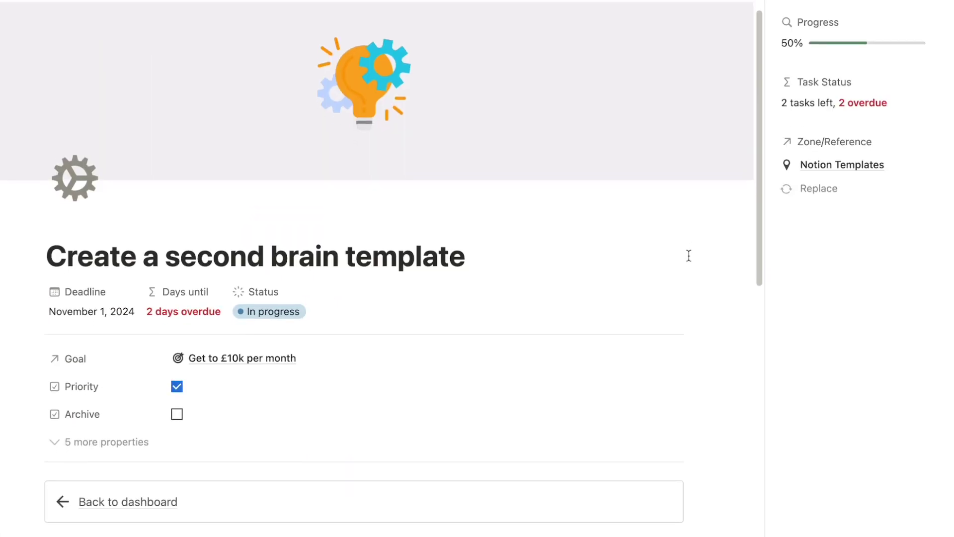
# Step: Open the "Create first paid product" project from the In Progress board of All Projects as a full page
pyautogui.scroll(-3, 688, 256)
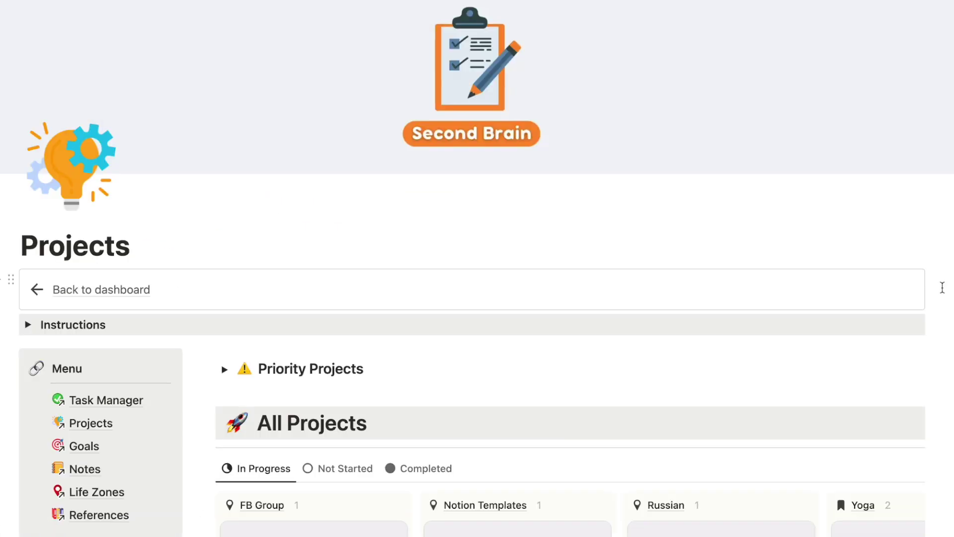
pyautogui.scroll(-2, 942, 287)
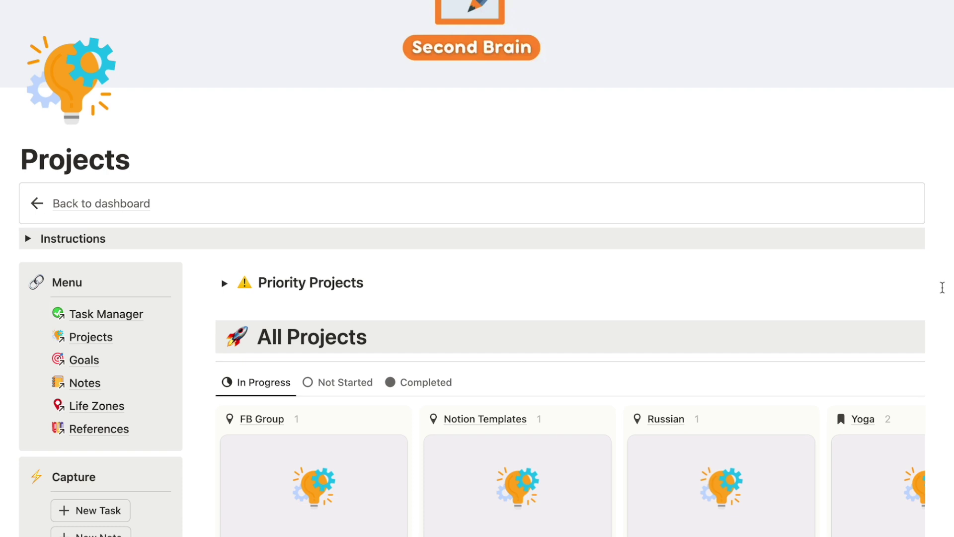
pyautogui.scroll(-3, 941, 287)
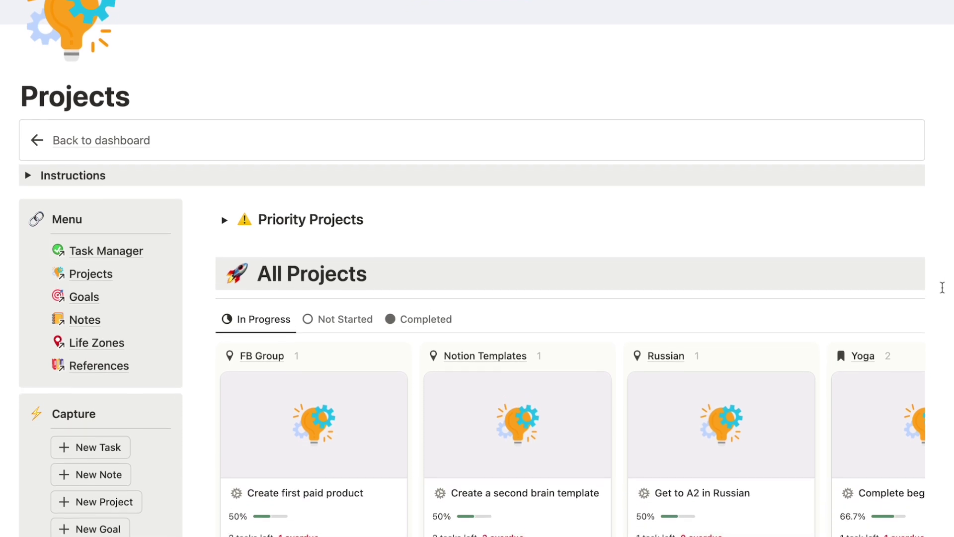
pyautogui.scroll(-5, 942, 287)
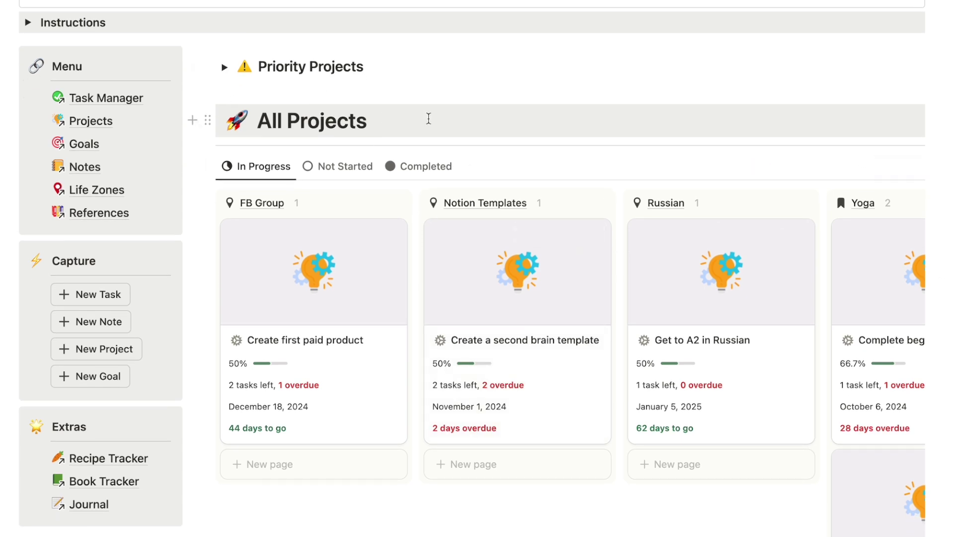
pyautogui.scroll(4, 428, 120)
pyautogui.scroll(-4, 428, 119)
pyautogui.scroll(-4, 429, 119)
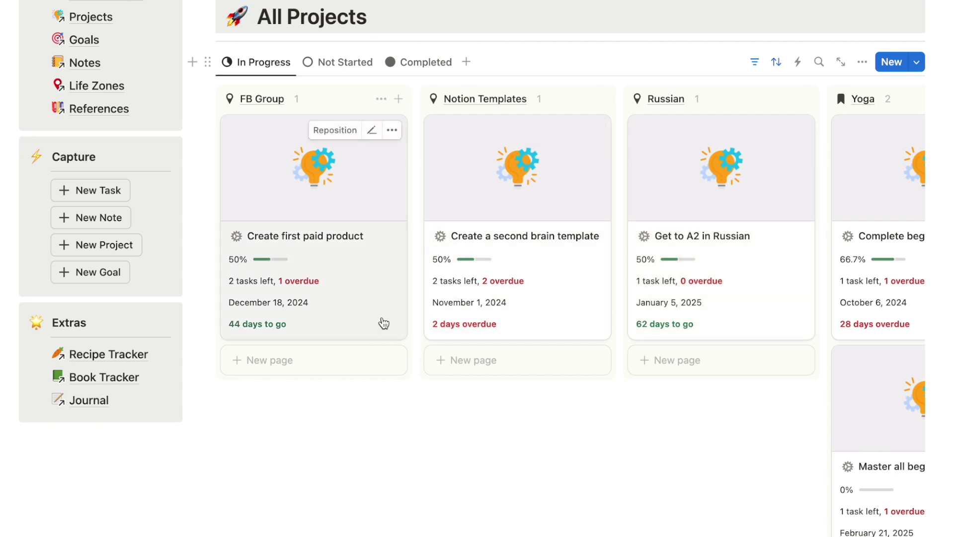
pyautogui.click(387, 313)
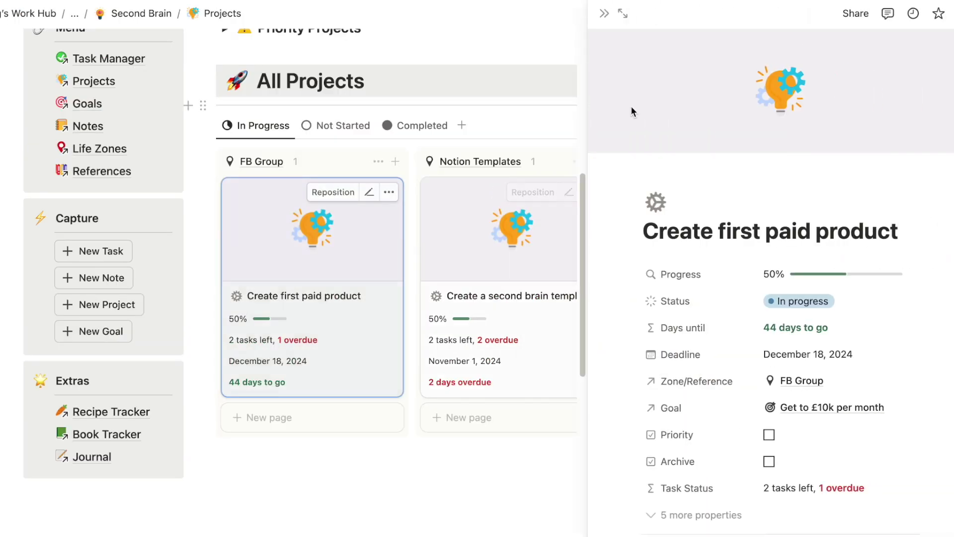
pyautogui.click(623, 13)
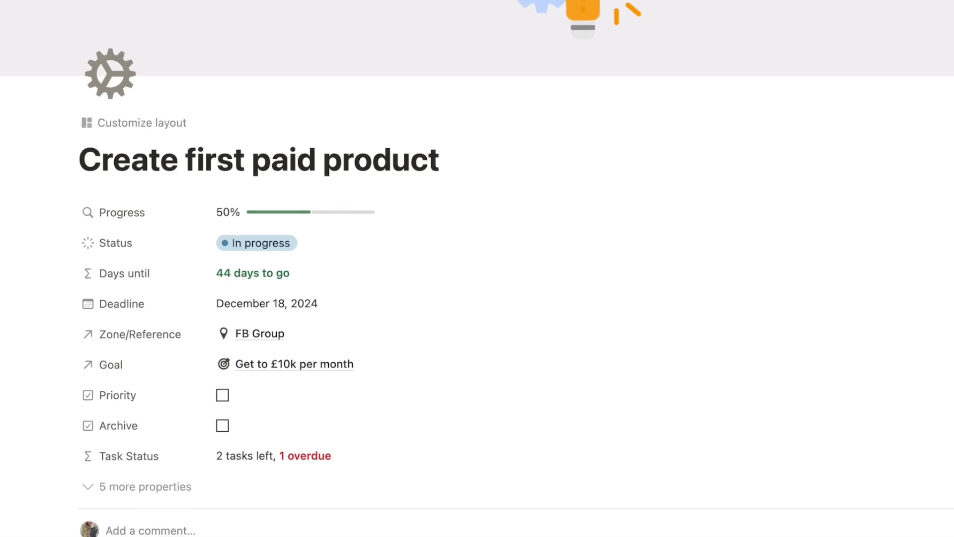
# Step: Examine the project page's property list and the menu, overview, tasks and notes sections beneath it
pyautogui.scroll(-3, 477, 268)
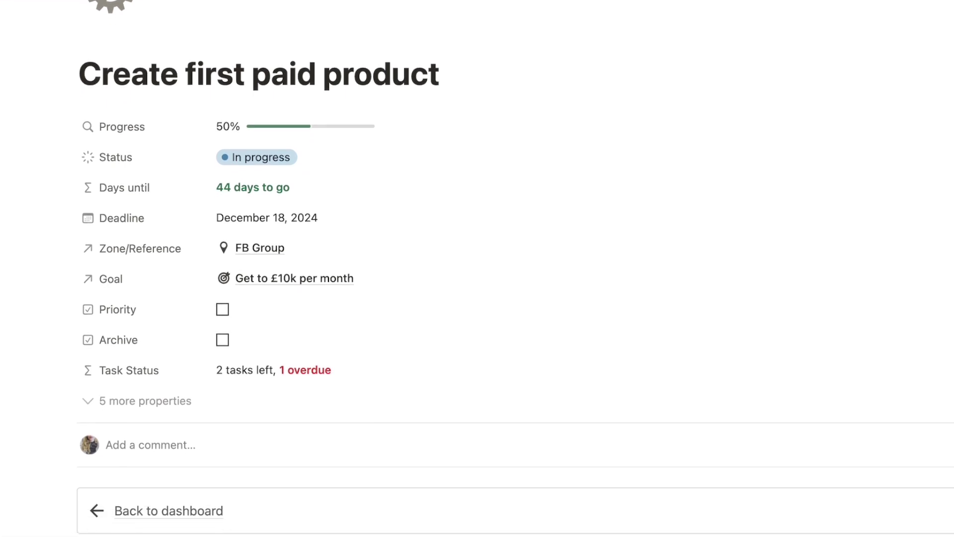
pyautogui.scroll(3, 477, 268)
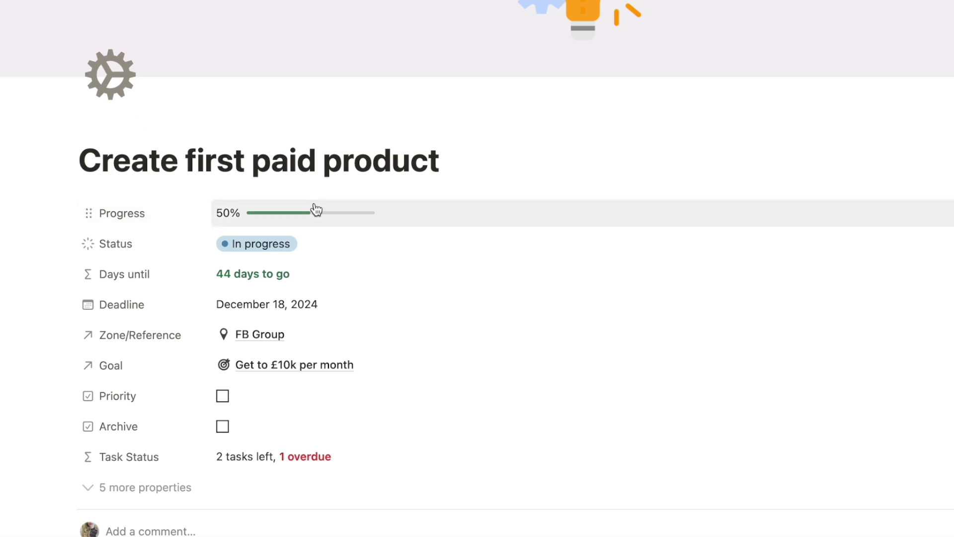
pyautogui.scroll(-5, 550, 143)
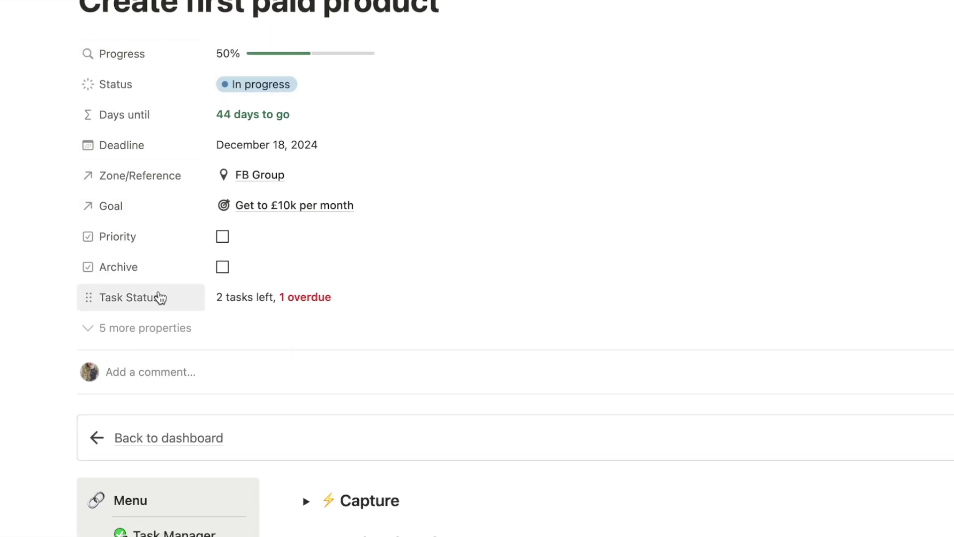
pyautogui.scroll(-5, 431, 209)
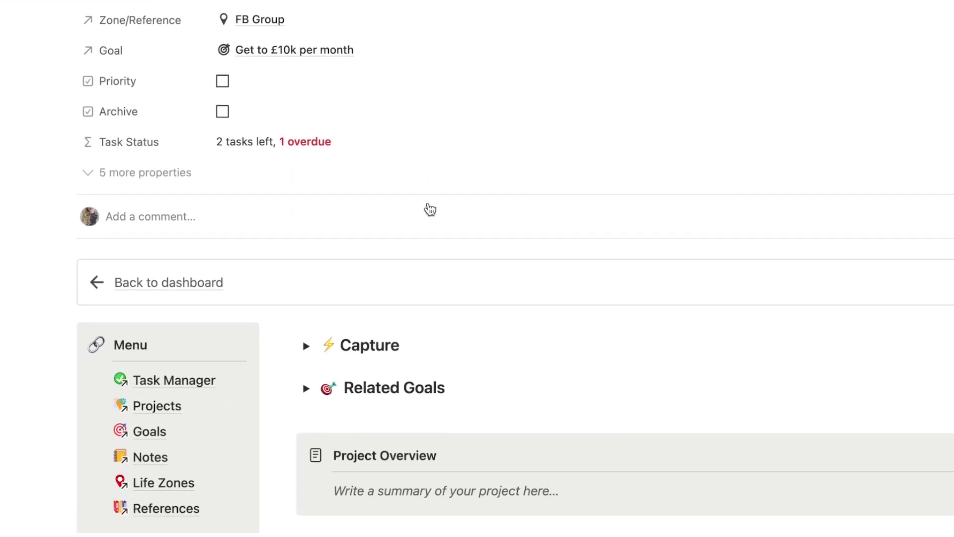
pyautogui.scroll(-6, 429, 208)
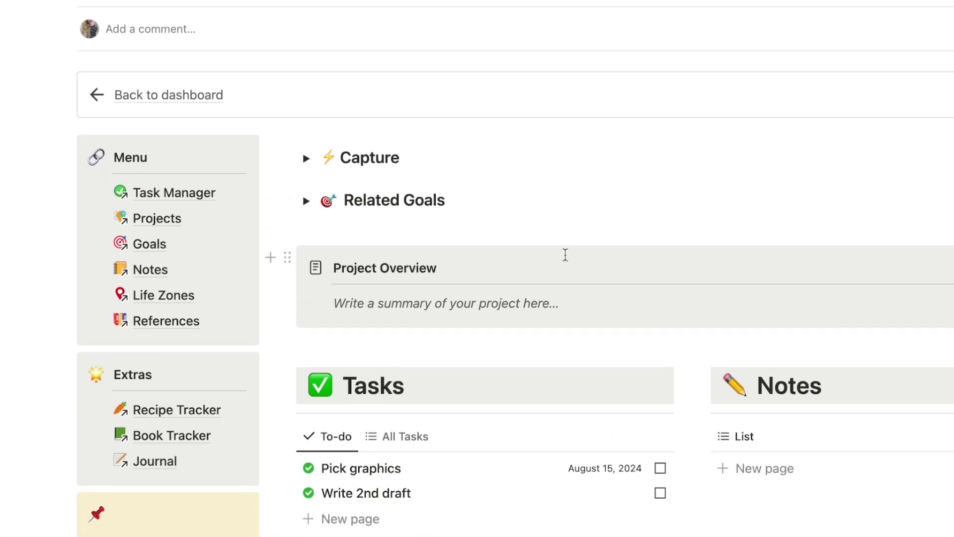
pyautogui.scroll(-3, 565, 254)
pyautogui.scroll(15, 633, 94)
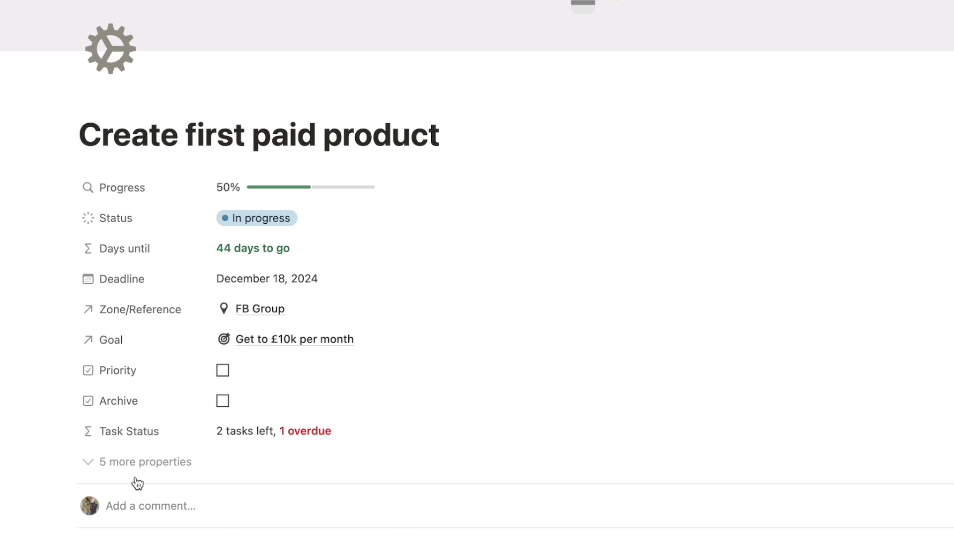
pyautogui.scroll(2, 450, 462)
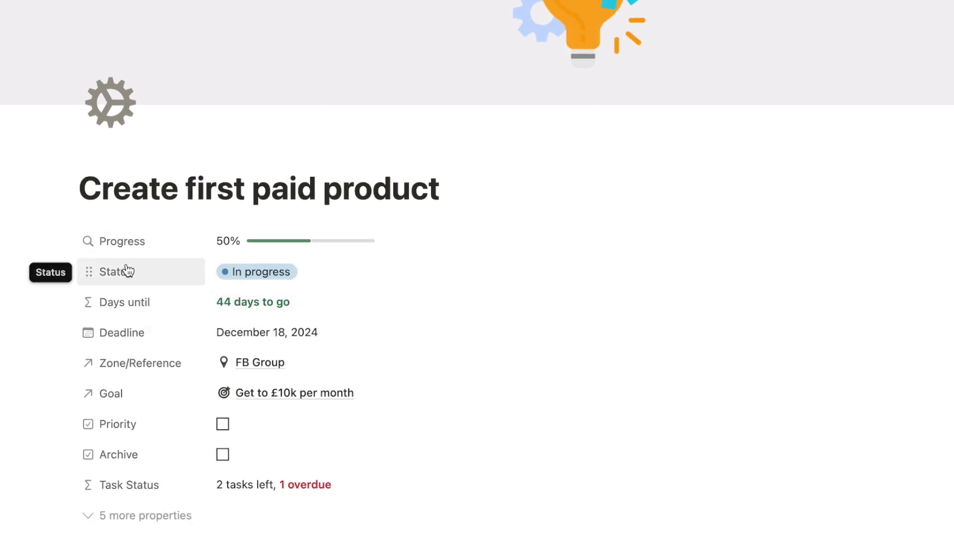
pyautogui.scroll(-2, 128, 270)
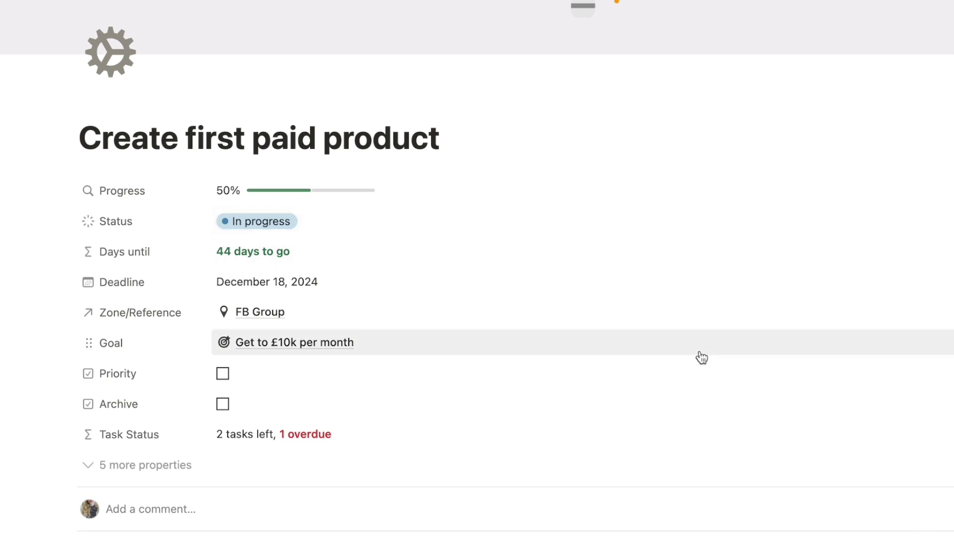
pyautogui.scroll(1, 701, 357)
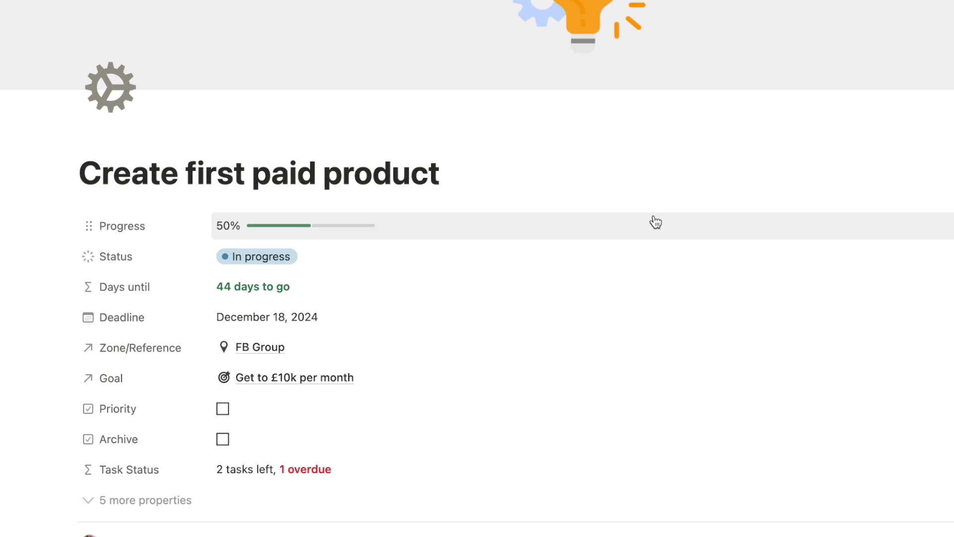
pyautogui.scroll(1, 656, 223)
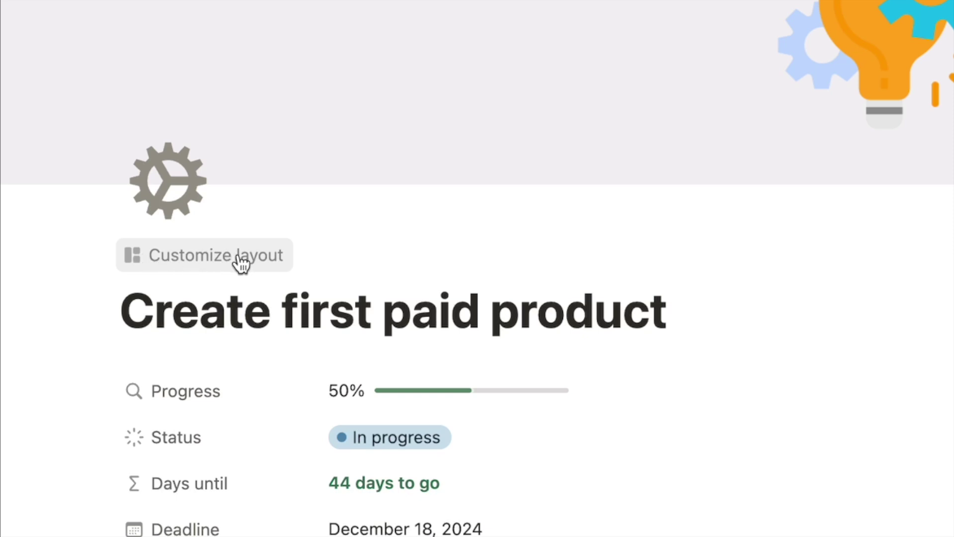
# Step: Open the layout customization for the "Create first paid product" page and look over its heading and property group
pyautogui.click(201, 263)
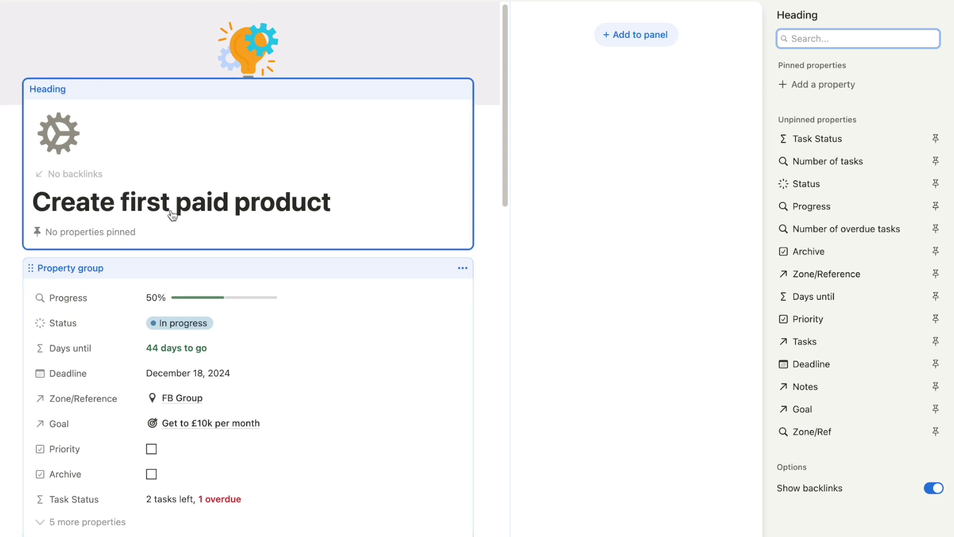
pyautogui.scroll(-2, 85, 190)
pyautogui.scroll(-2, 286, 266)
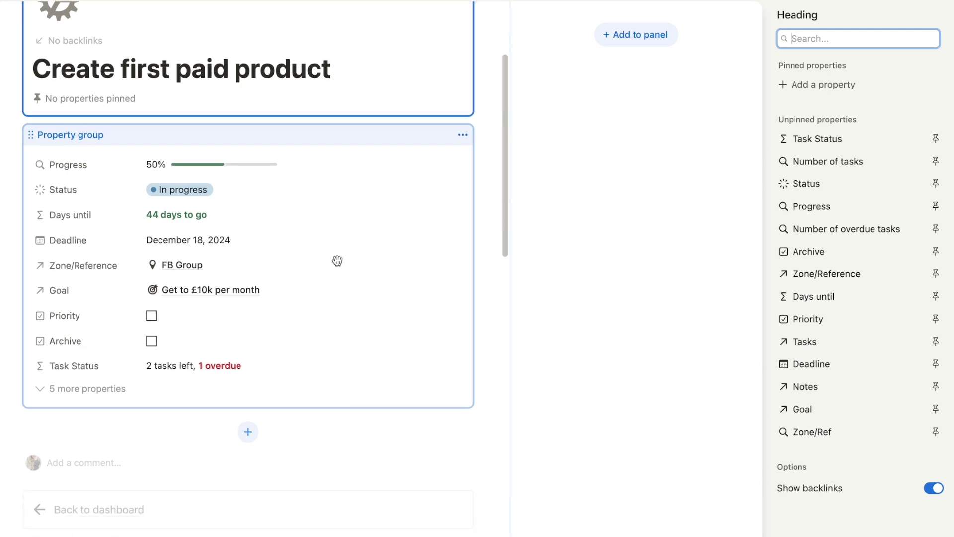
pyautogui.click(249, 409)
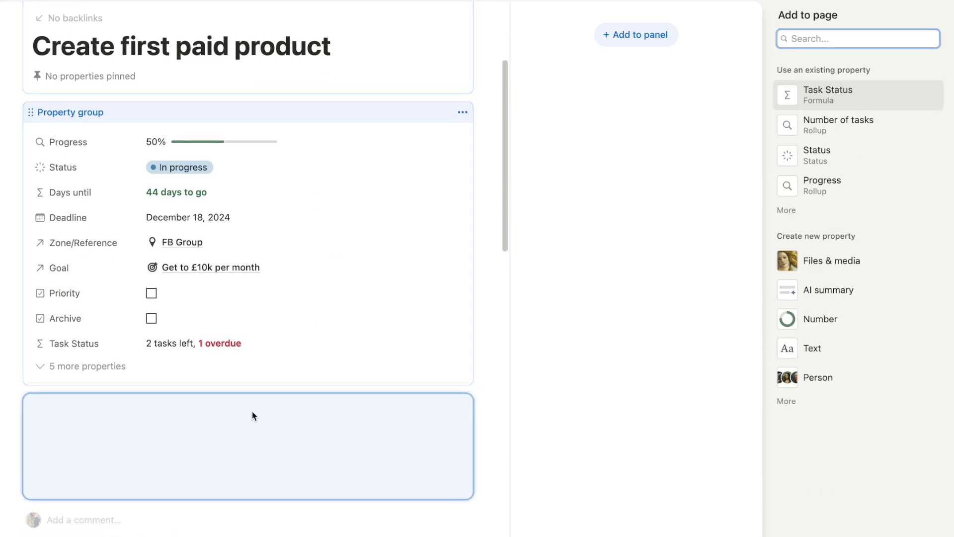
pyautogui.scroll(1, 269, 405)
pyautogui.scroll(-2, 275, 404)
pyautogui.scroll(4, 256, 427)
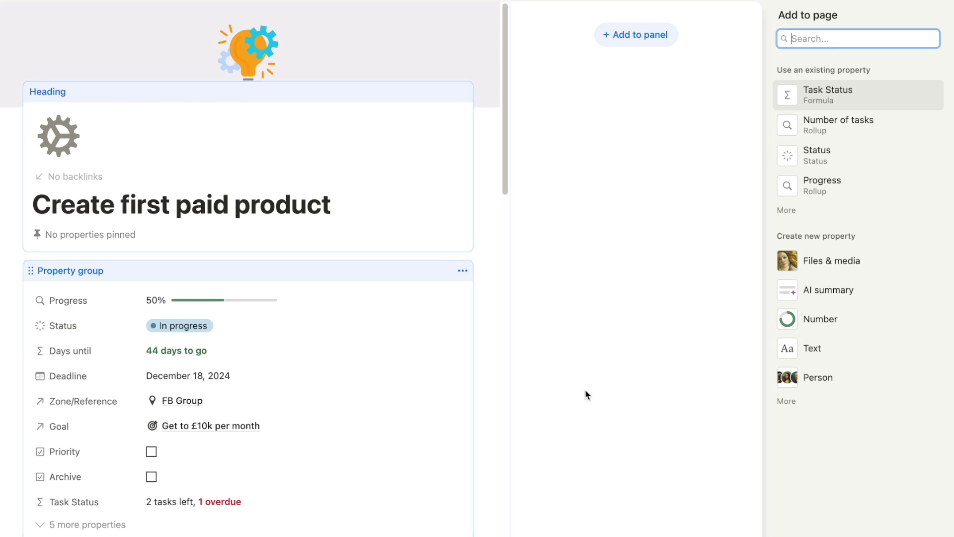
pyautogui.scroll(-1, 364, 202)
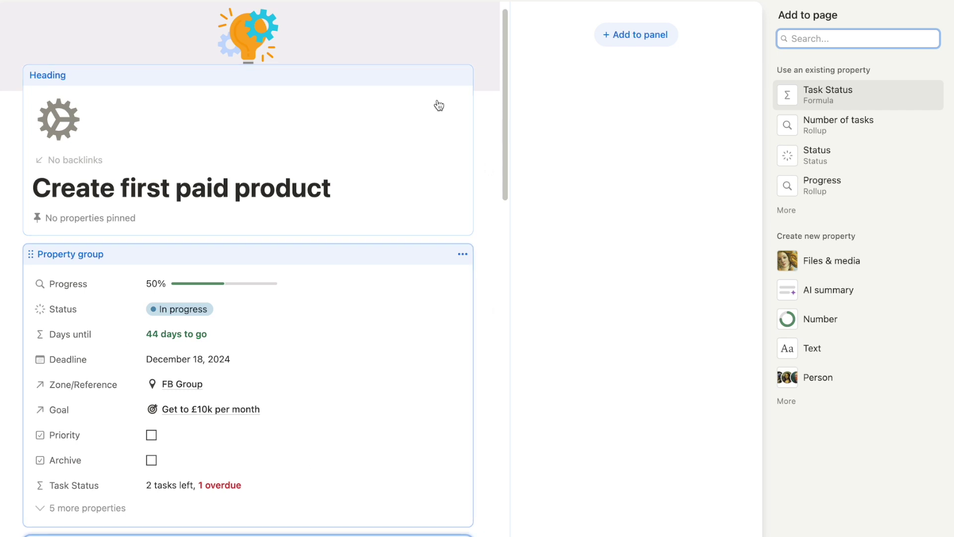
pyautogui.click(78, 50)
# Step: Pin the Progress, Status, Days until and Deadline properties to the page heading
pyautogui.scroll(1, 199, 74)
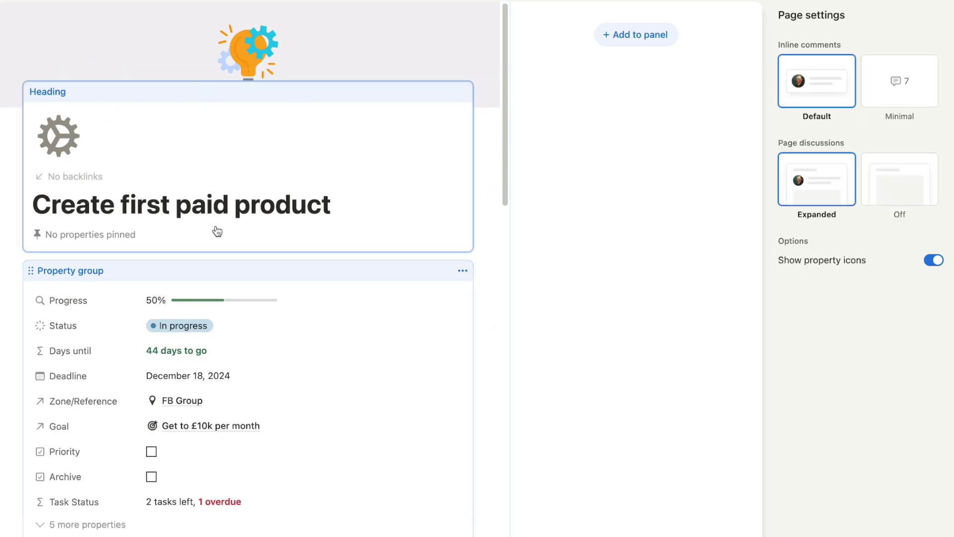
pyautogui.scroll(-4, 218, 232)
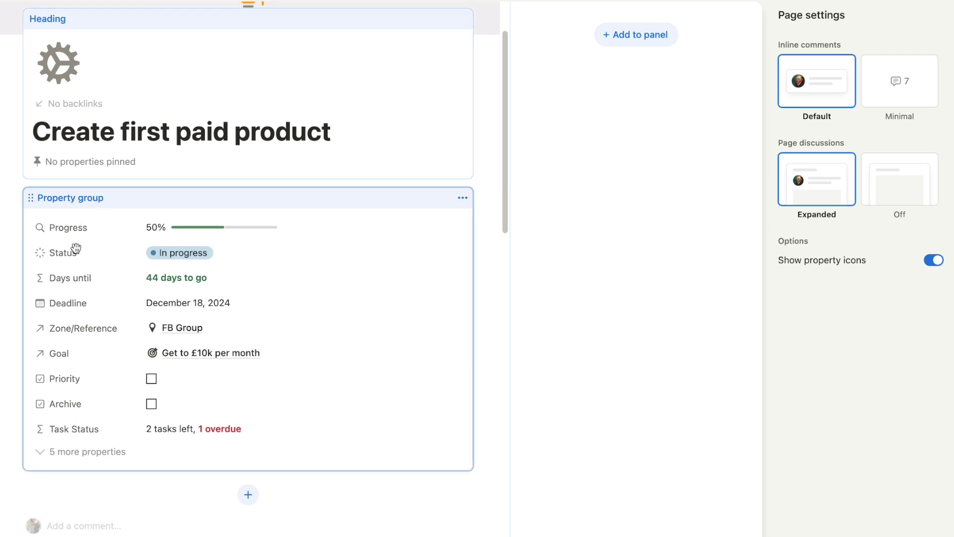
pyautogui.scroll(4, 76, 248)
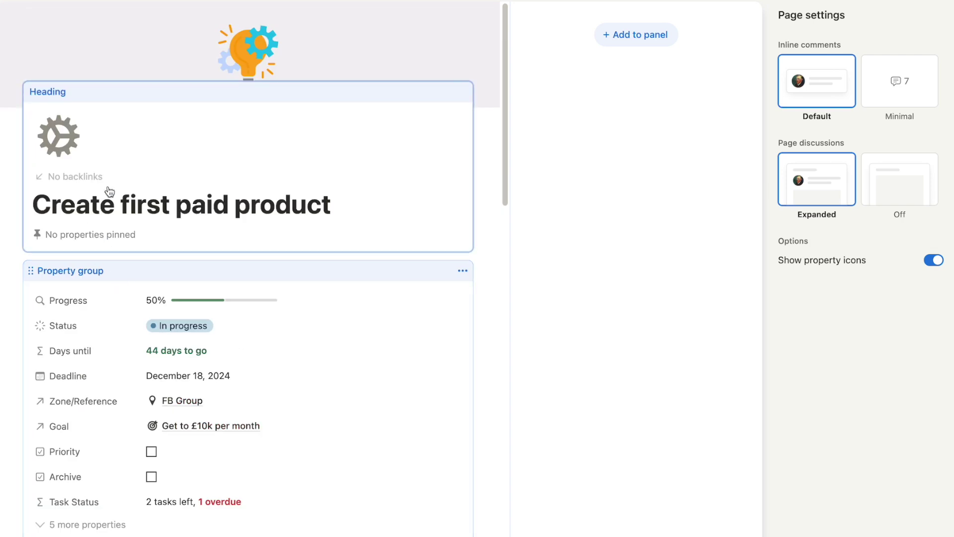
pyautogui.click(149, 104)
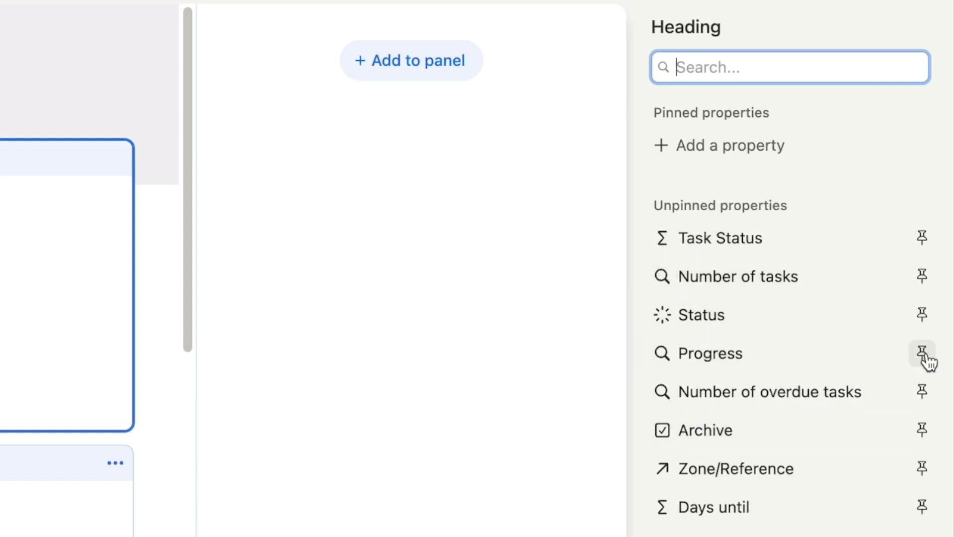
pyautogui.click(926, 360)
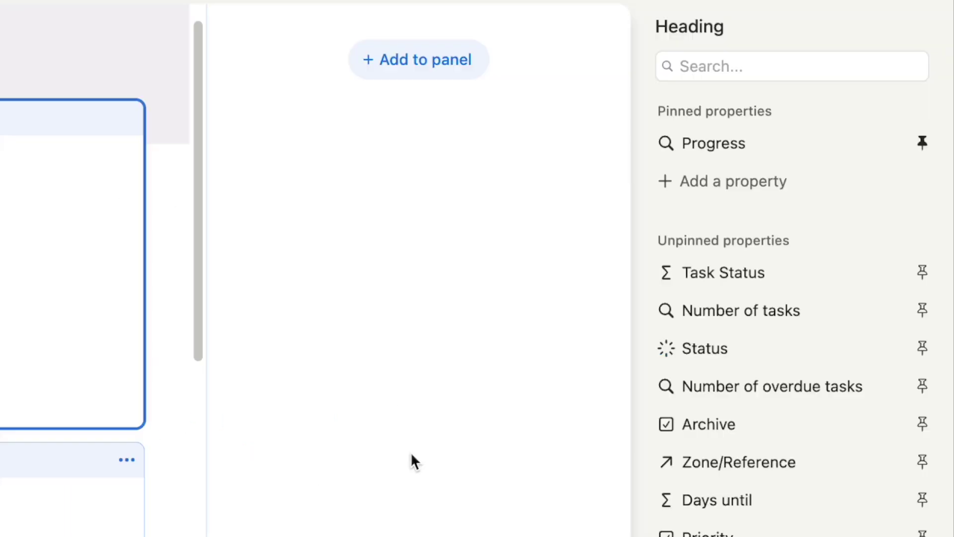
pyautogui.click(923, 350)
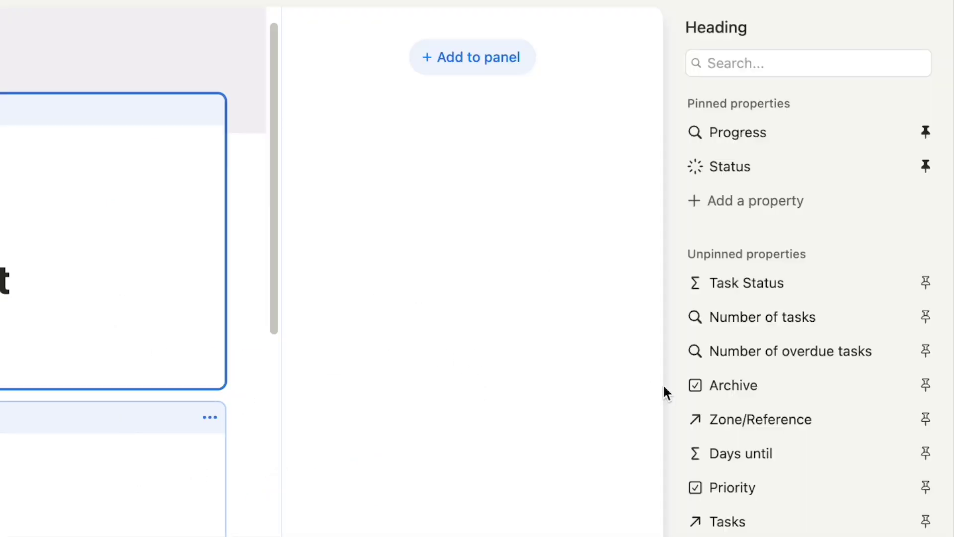
pyautogui.click(932, 457)
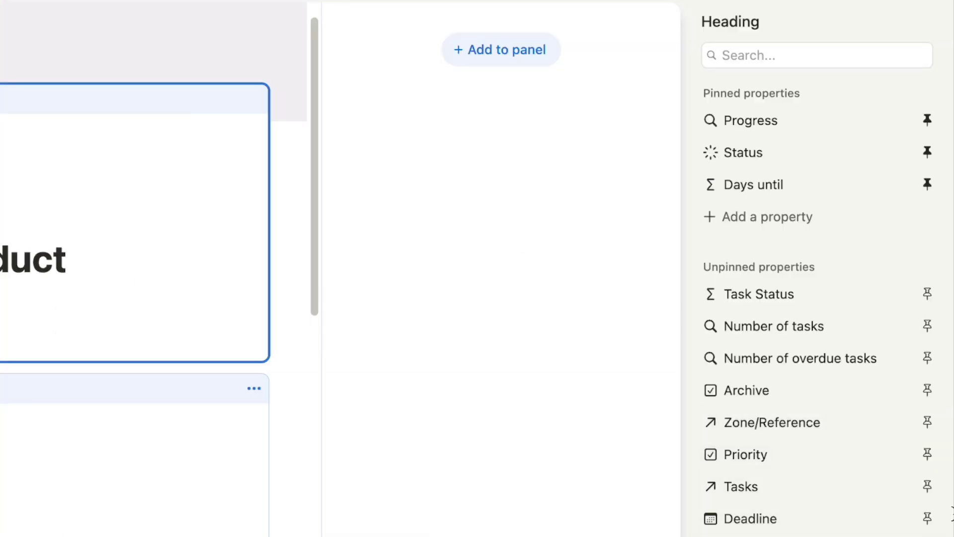
pyautogui.click(926, 517)
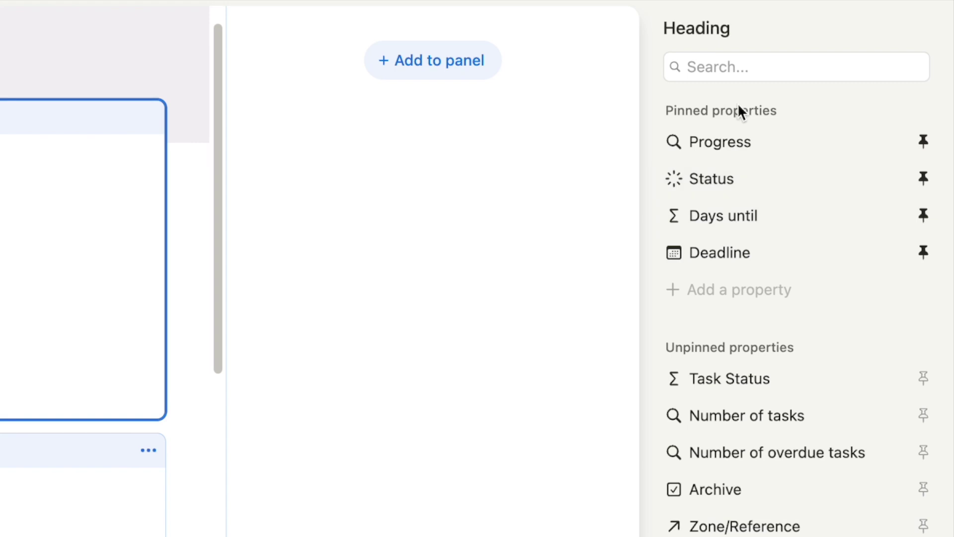
# Step: Reorder the heading's pinned properties to Deadline, Status, Progress, Days until
pyautogui.moveTo(690, 187); pyautogui.dragTo(690, 156)
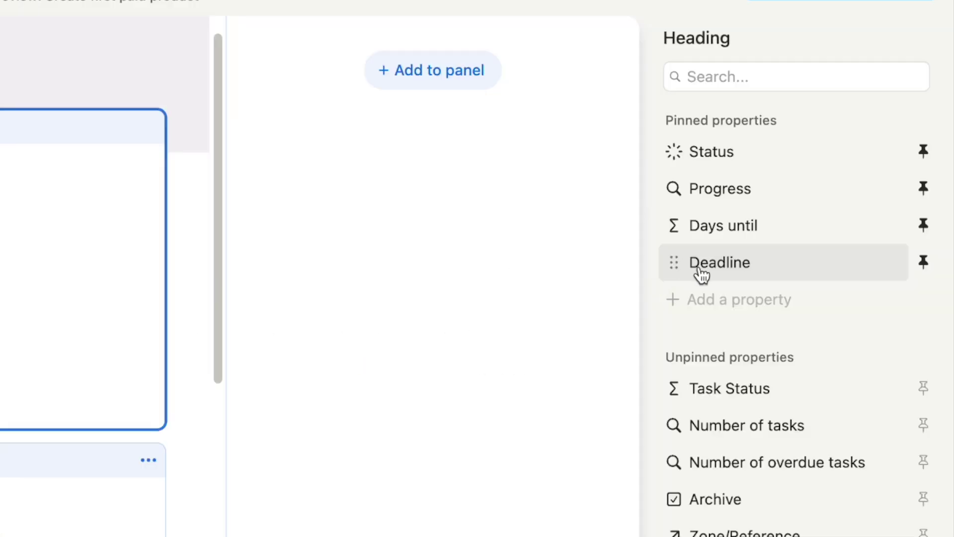
pyautogui.moveTo(703, 277); pyautogui.dragTo(705, 164)
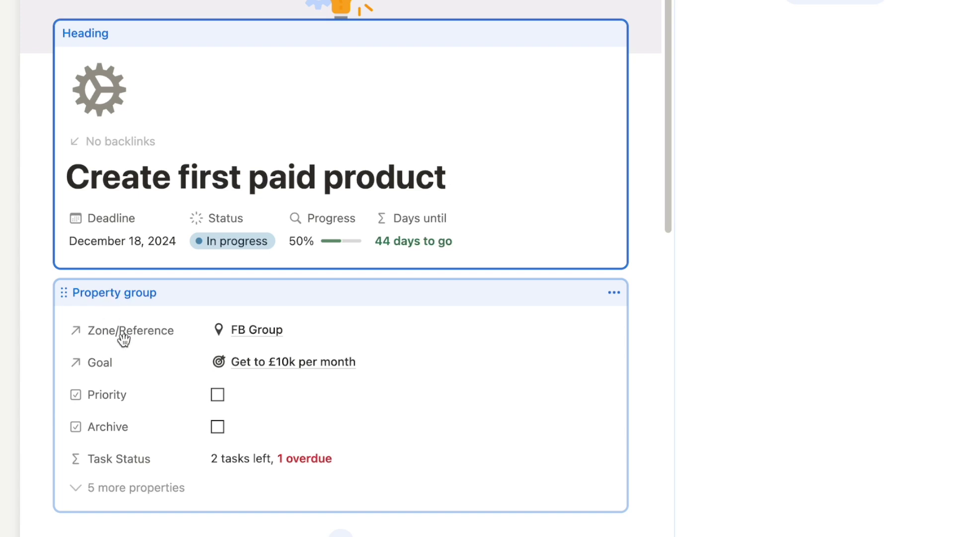
# Step: Add the existing Progress property as its own page section below the property group
pyautogui.scroll(-3, 122, 464)
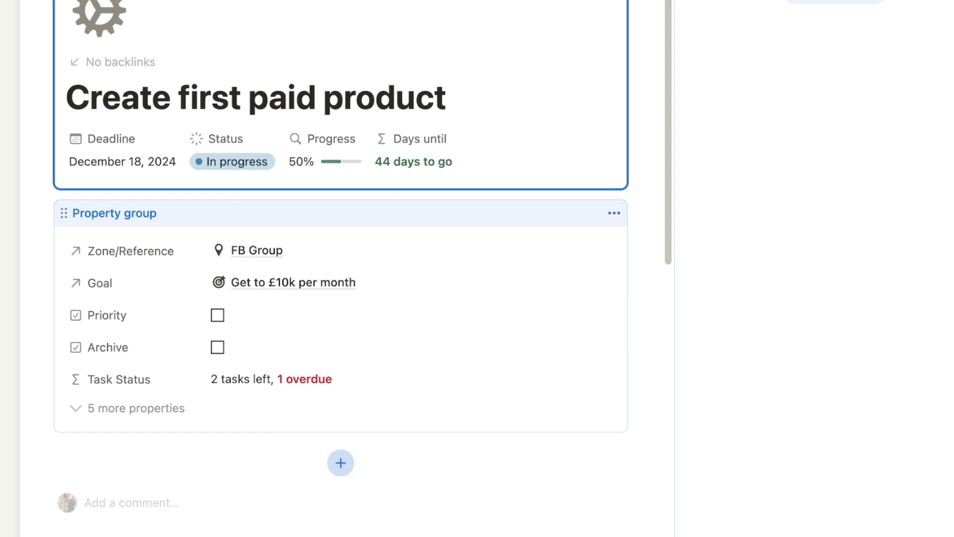
pyautogui.click(343, 465)
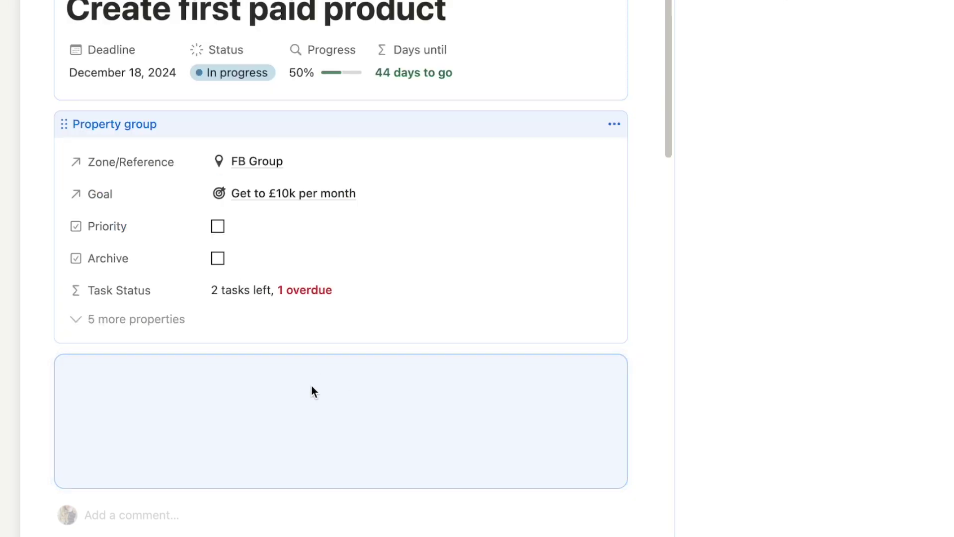
pyautogui.scroll(-3, 311, 390)
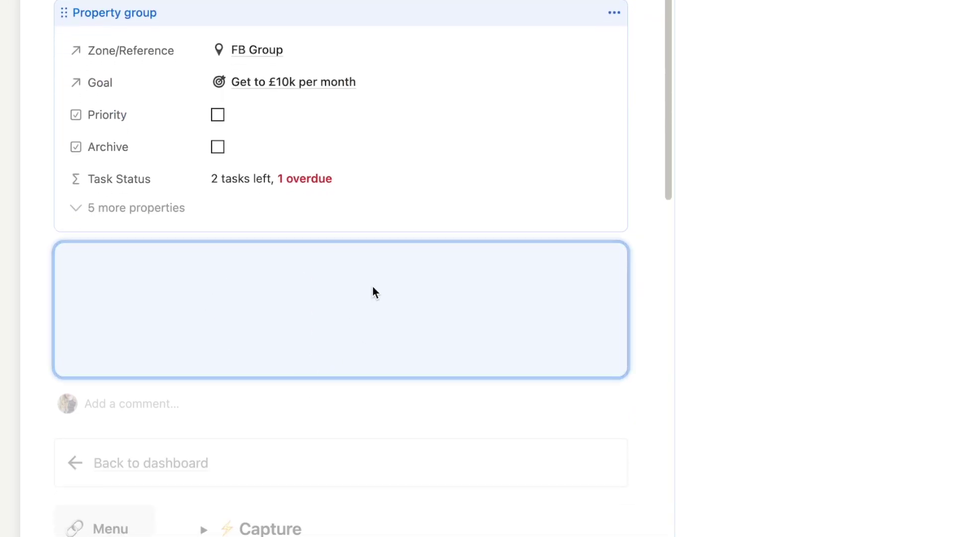
pyautogui.click(337, 276)
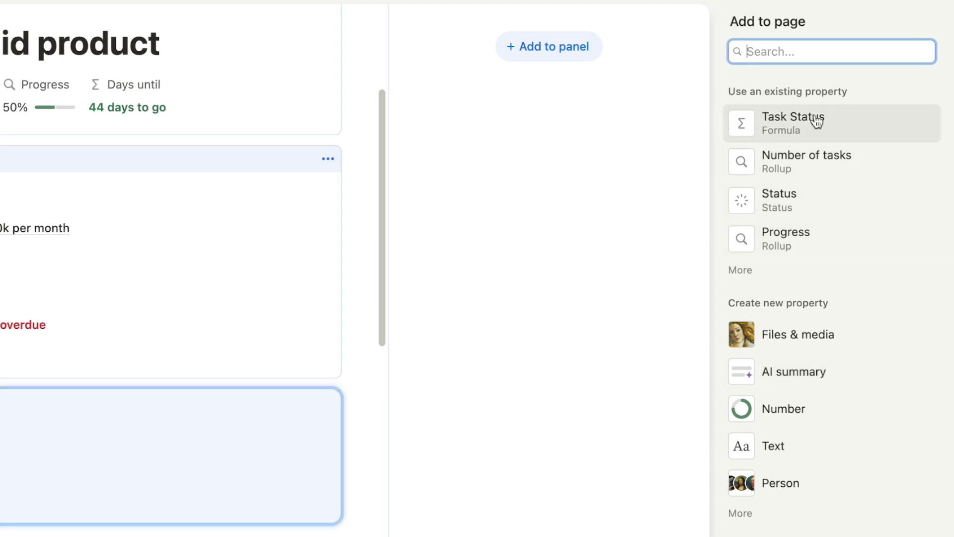
pyautogui.click(79, 279)
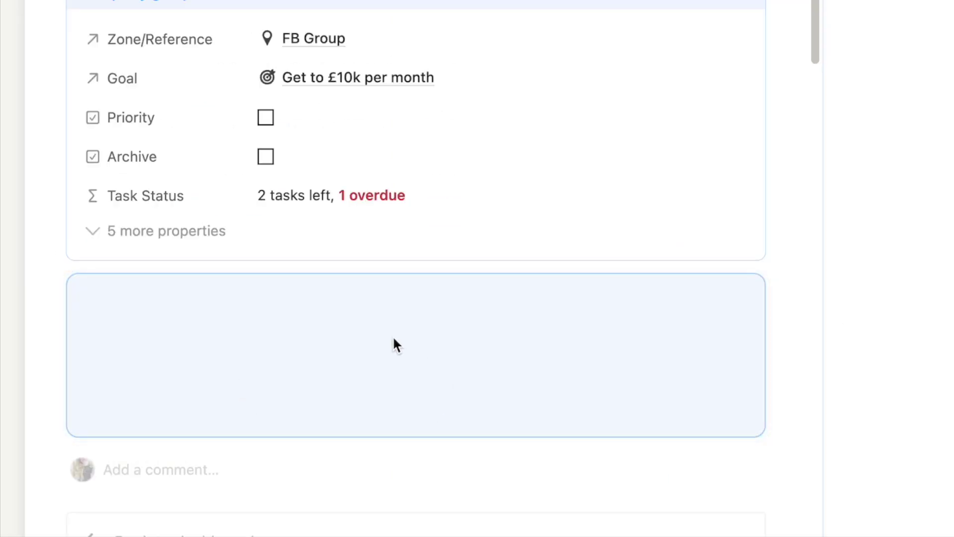
pyautogui.click(393, 339)
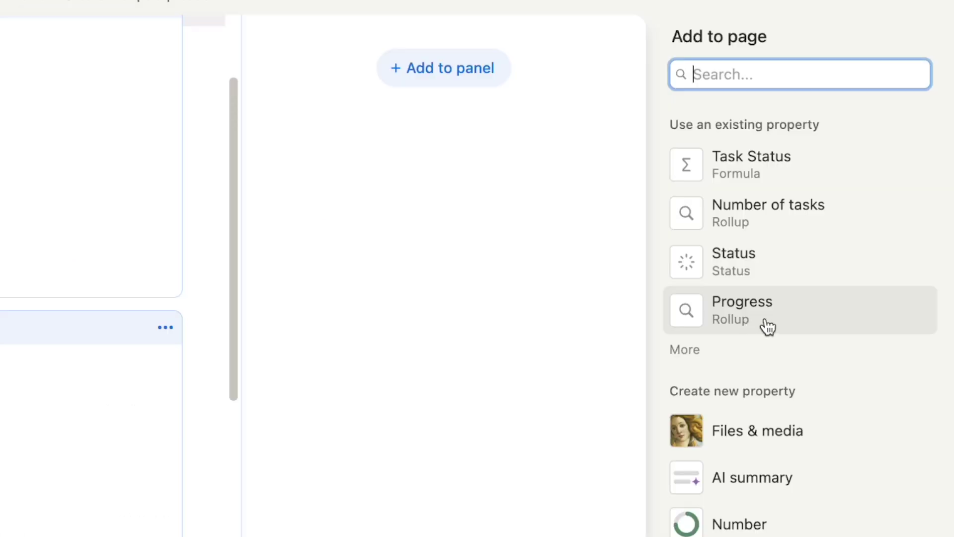
pyautogui.click(767, 326)
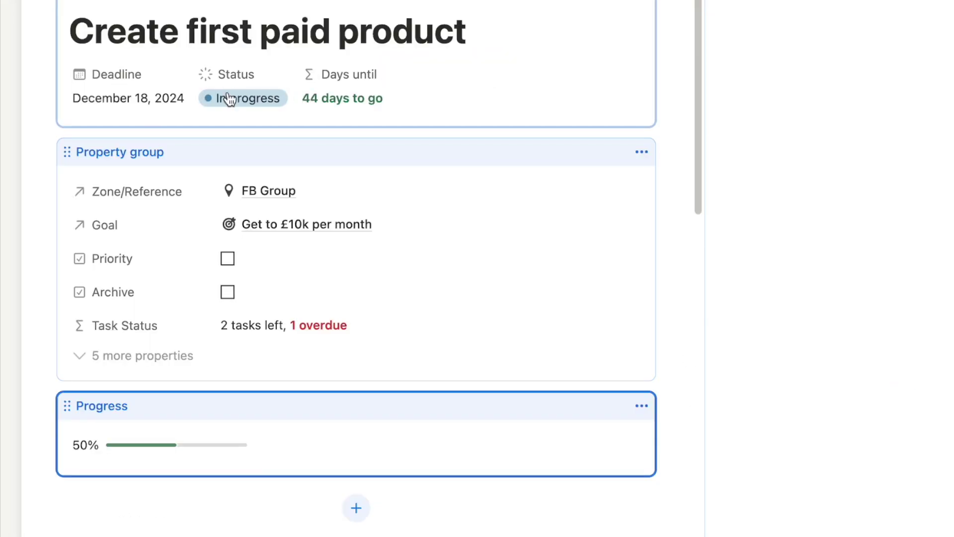
# Step: Move the Progress section above the property group, directly below the heading
pyautogui.scroll(3, 385, 91)
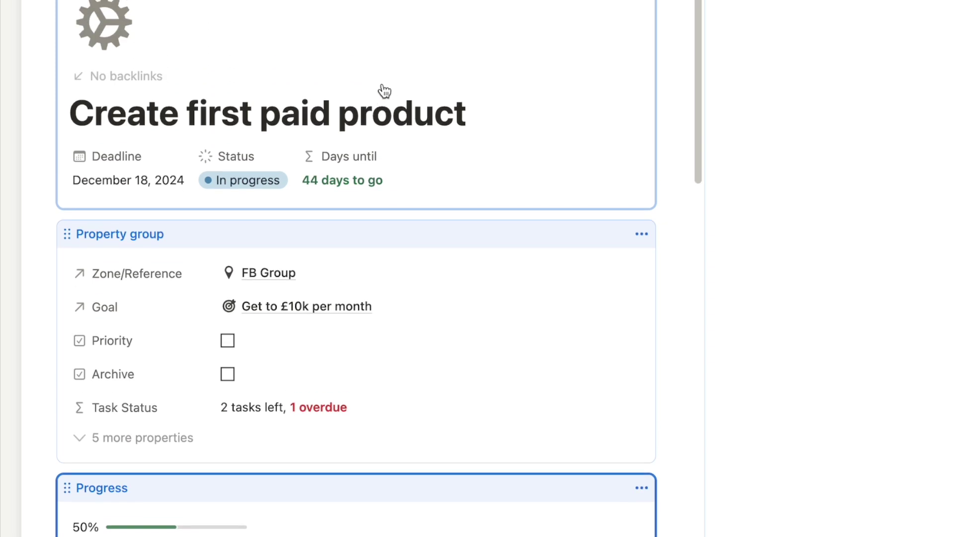
pyautogui.scroll(-4, 360, 226)
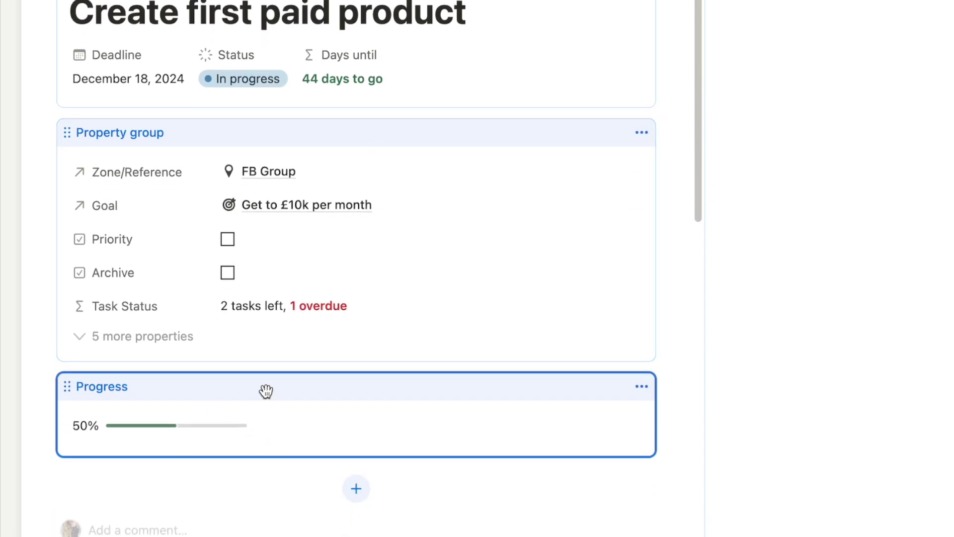
pyautogui.scroll(2, 395, 484)
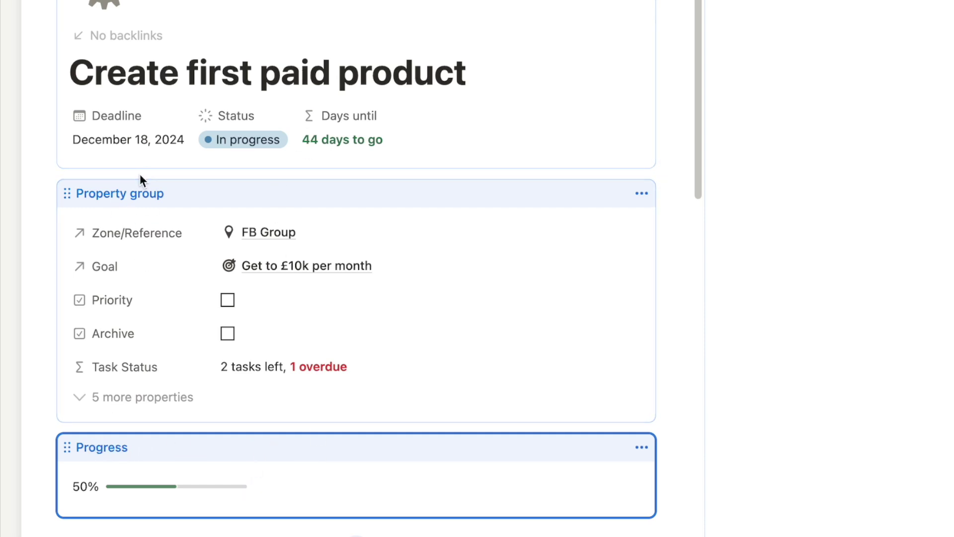
pyautogui.moveTo(112, 448); pyautogui.dragTo(126, 182)
pyautogui.scroll(2, 158, 223)
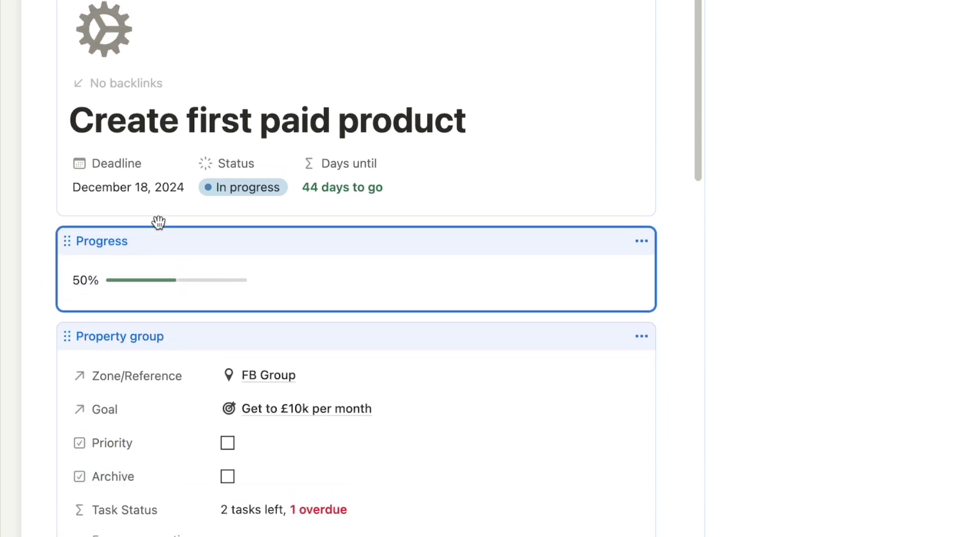
pyautogui.click(684, 119)
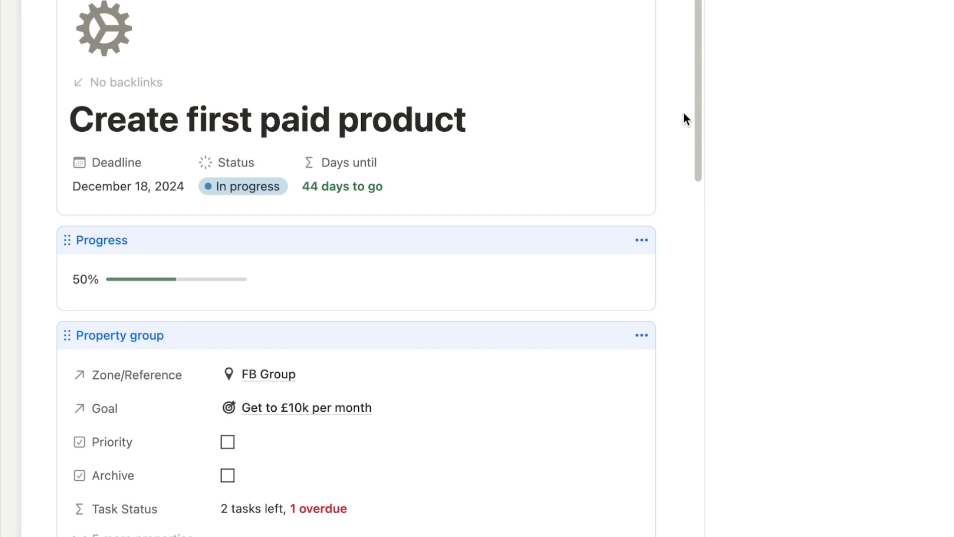
# Step: Move the Progress section back below the property group
pyautogui.scroll(2, 685, 119)
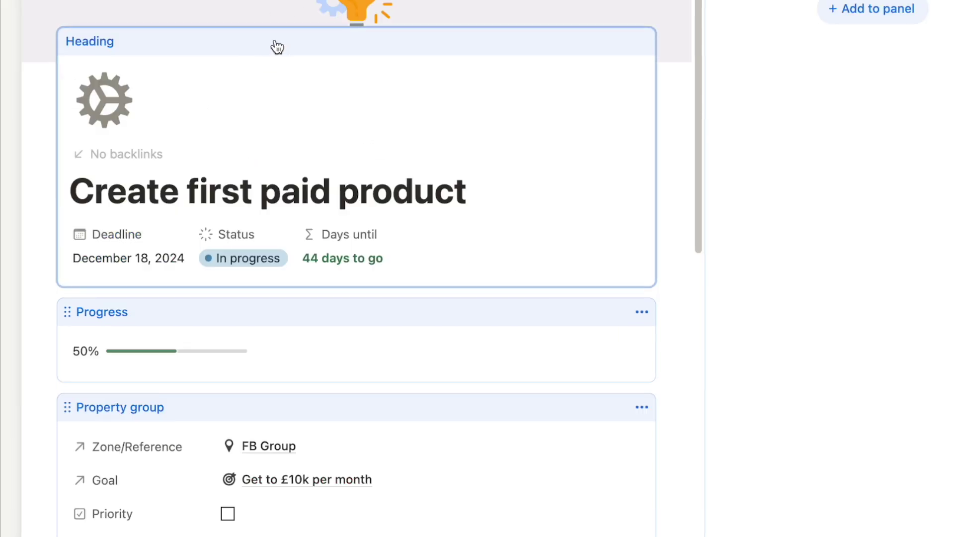
pyautogui.click(250, 51)
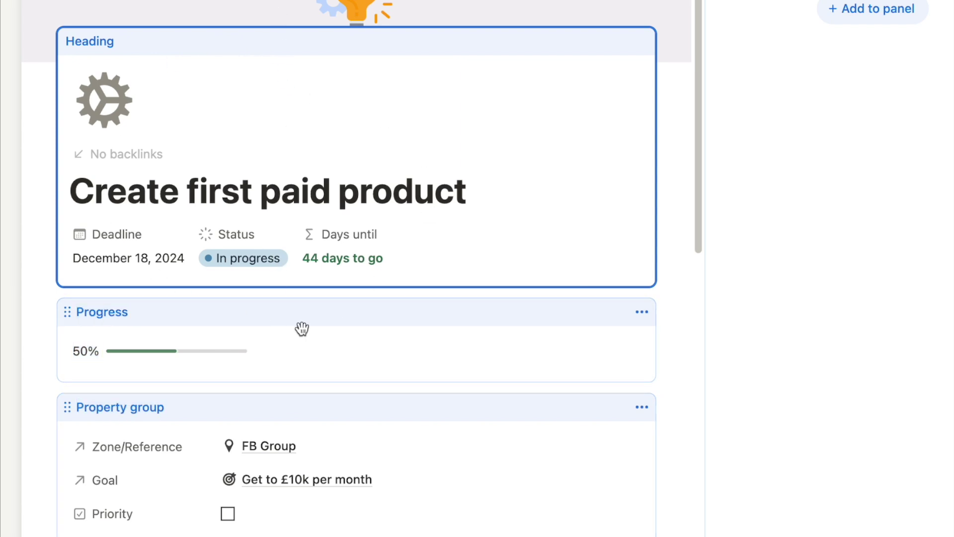
pyautogui.scroll(-3, 302, 328)
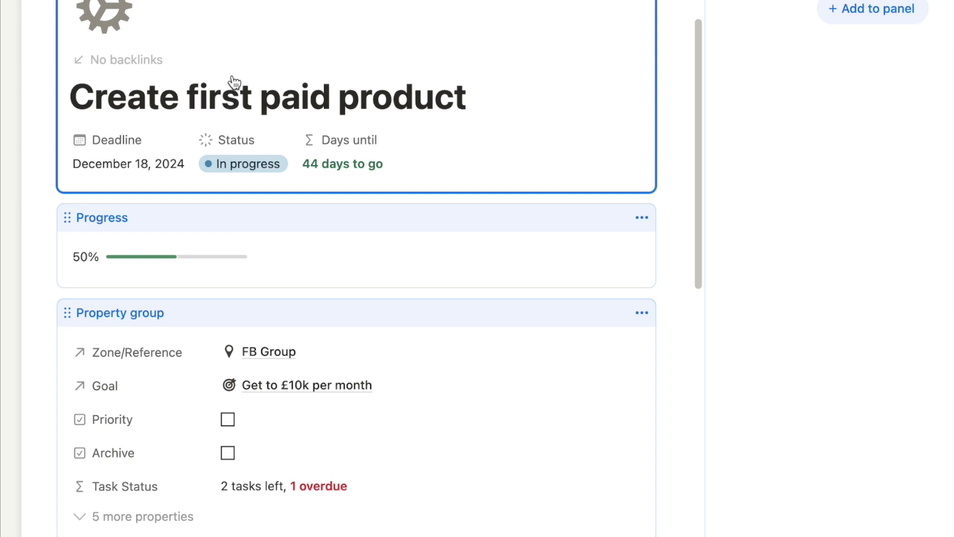
pyautogui.moveTo(179, 307); pyautogui.dragTo(179, 214)
# Step: Create a new Files & media property as a page section below Progress
pyautogui.scroll(-4, 559, 432)
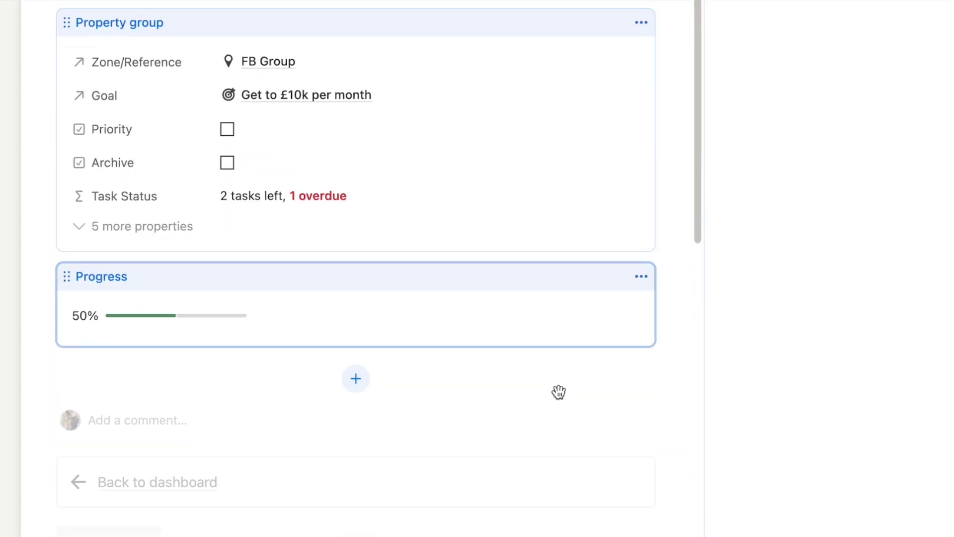
pyautogui.click(358, 378)
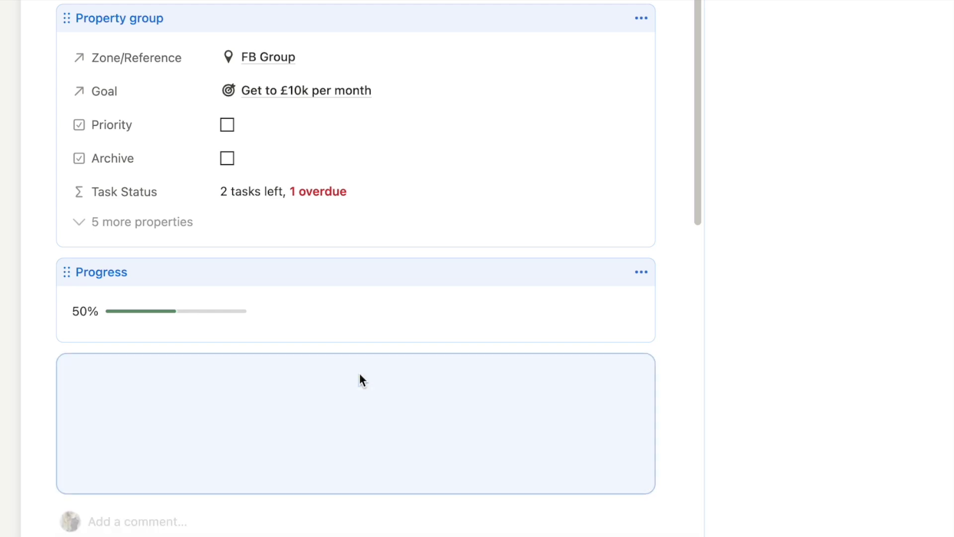
pyautogui.click(358, 379)
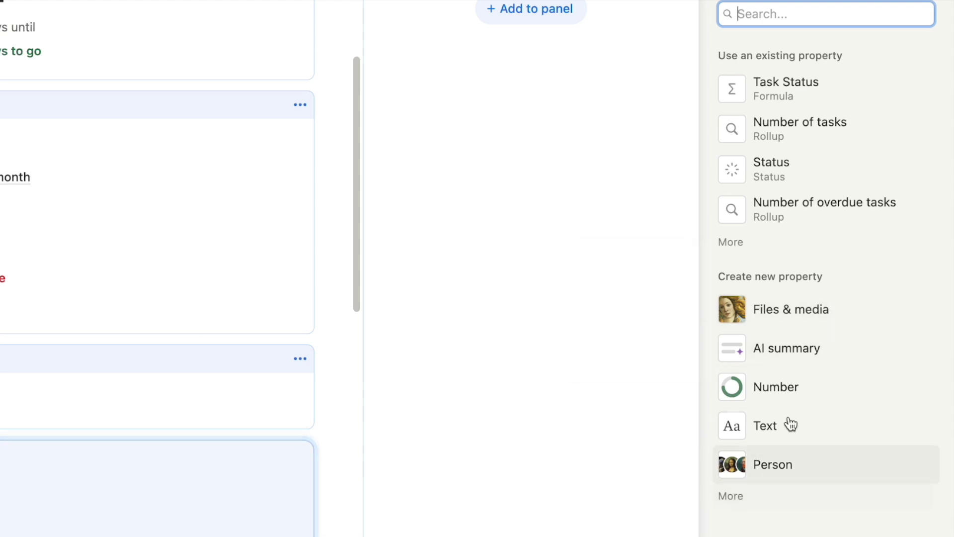
pyautogui.moveTo(790, 315)
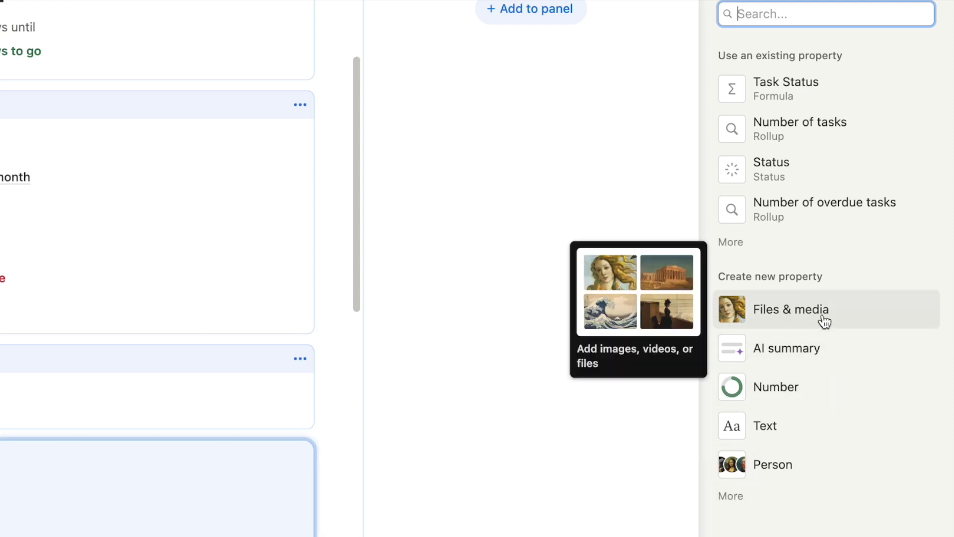
pyautogui.click(818, 319)
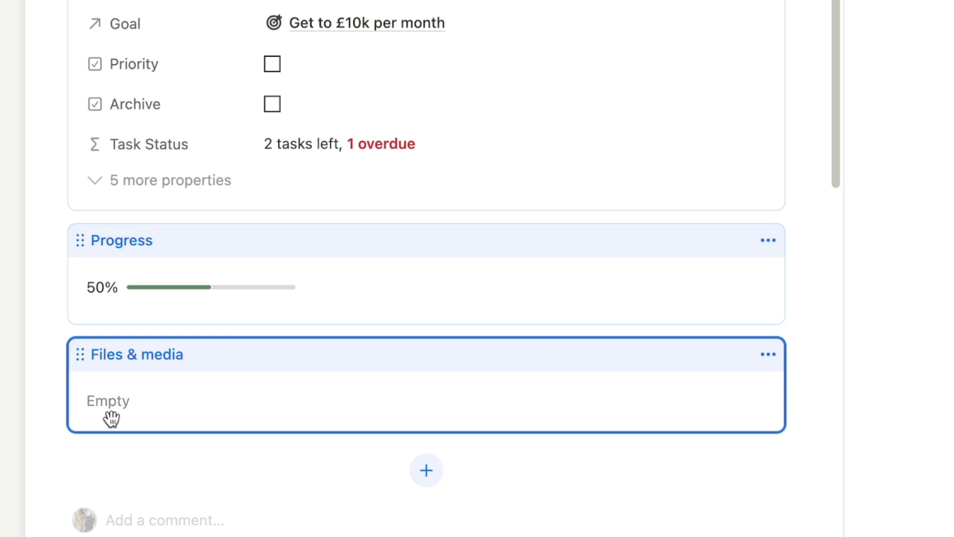
# Step: Place the Files & media section above Progress and move the property group down beneath Files & media
pyautogui.moveTo(149, 377); pyautogui.dragTo(268, 367)
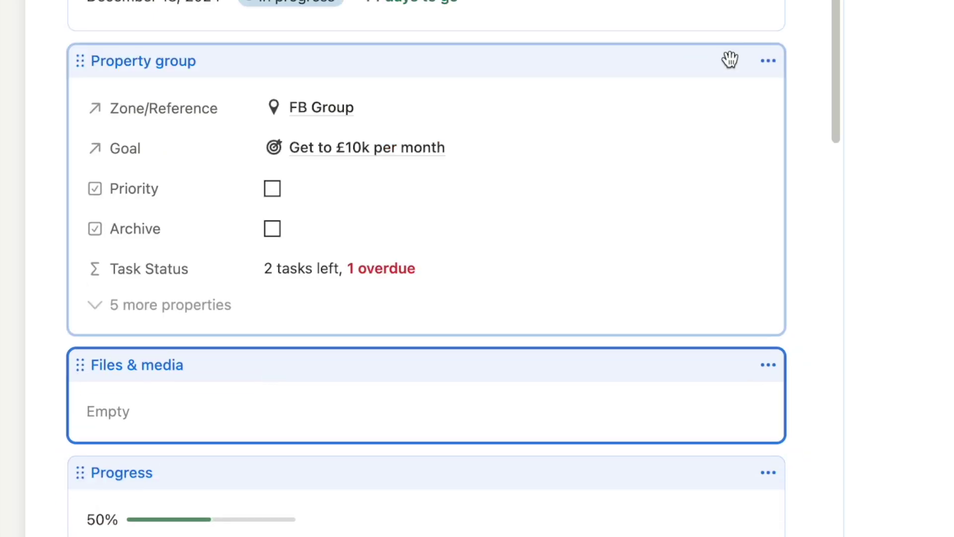
pyautogui.click(768, 66)
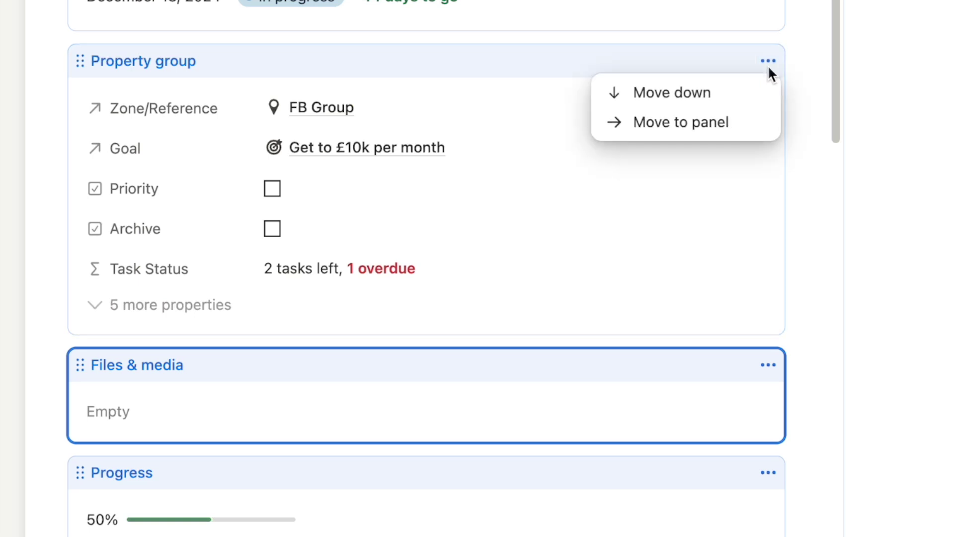
pyautogui.click(671, 94)
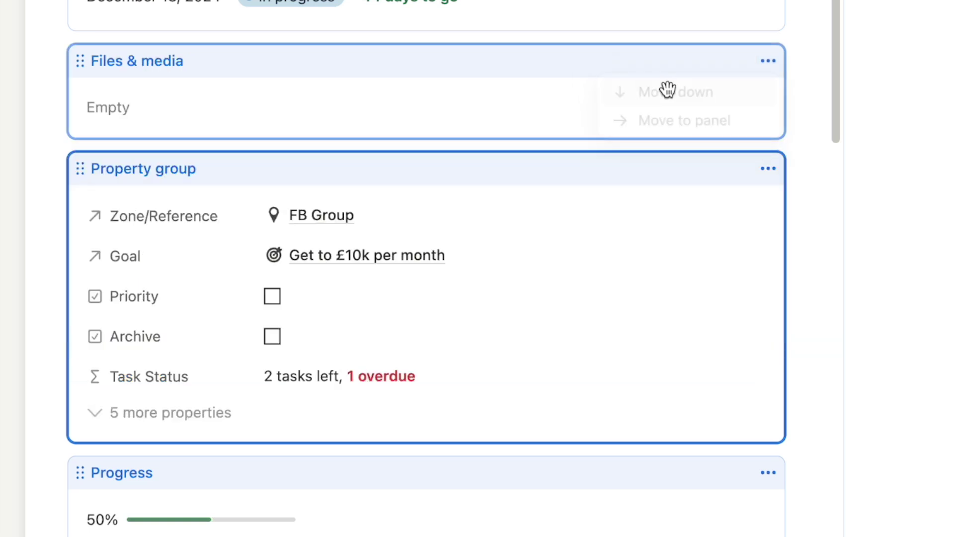
pyautogui.scroll(-1, 518, 363)
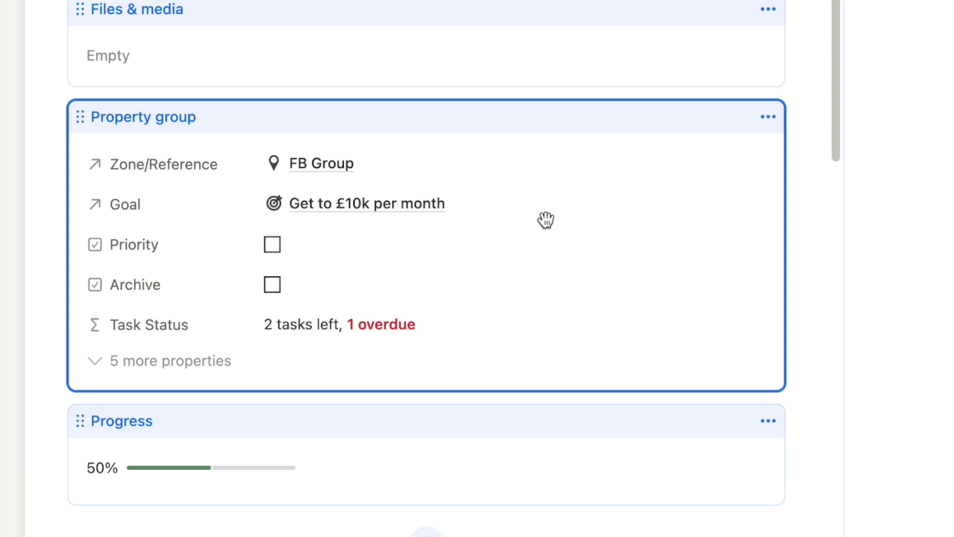
pyautogui.click(767, 118)
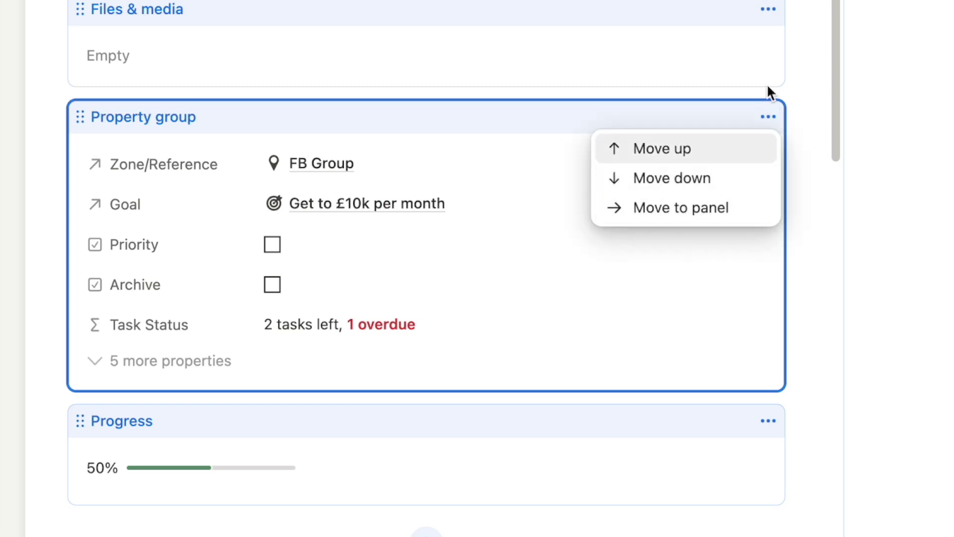
pyautogui.click(813, 80)
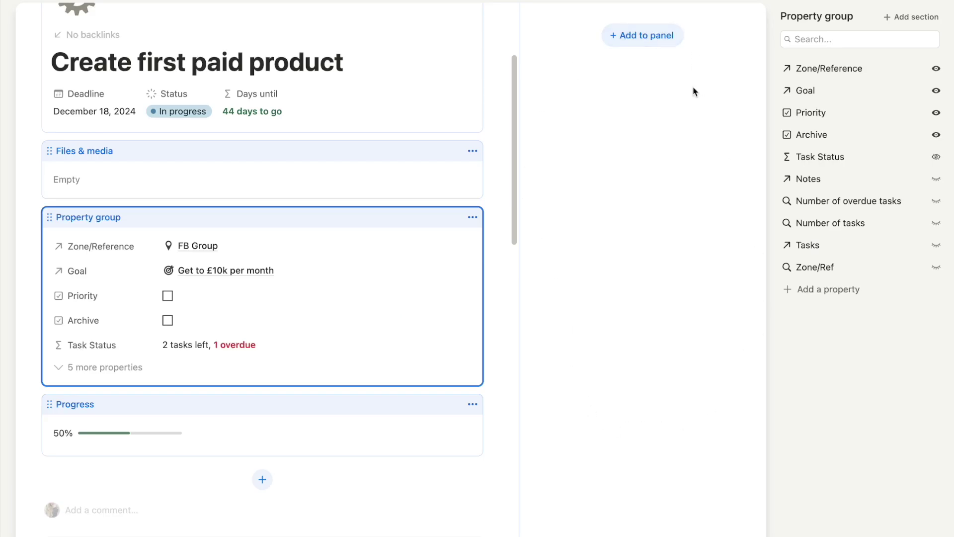
pyautogui.scroll(3, 394, 276)
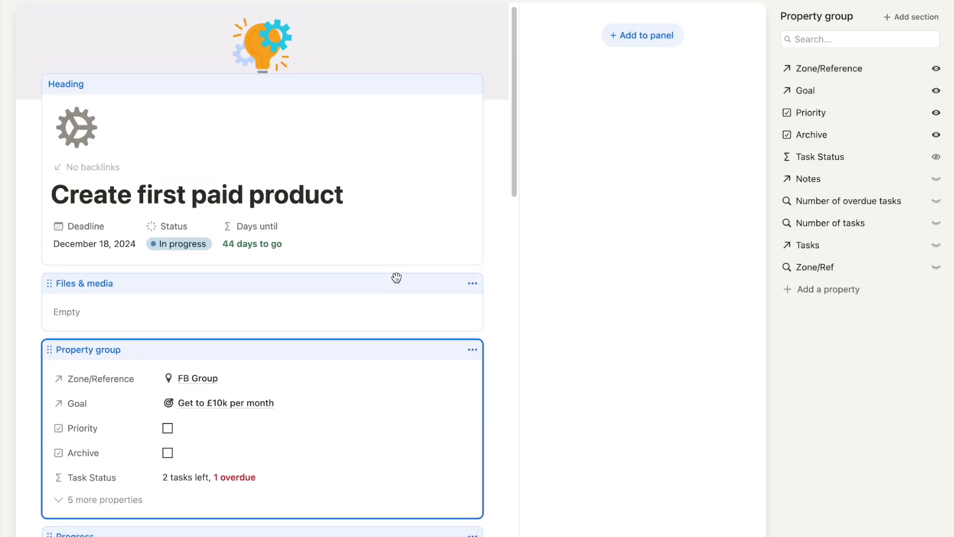
pyautogui.scroll(-1, 87, 396)
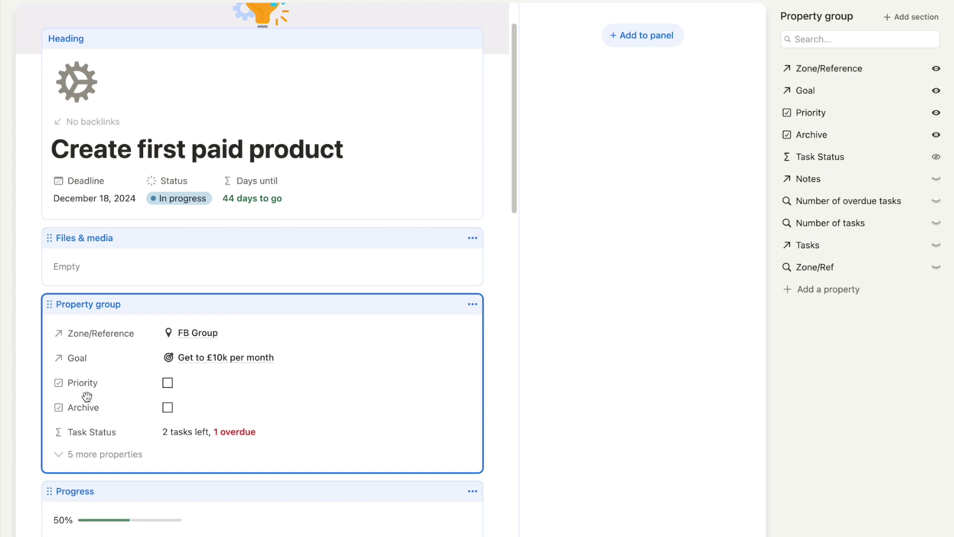
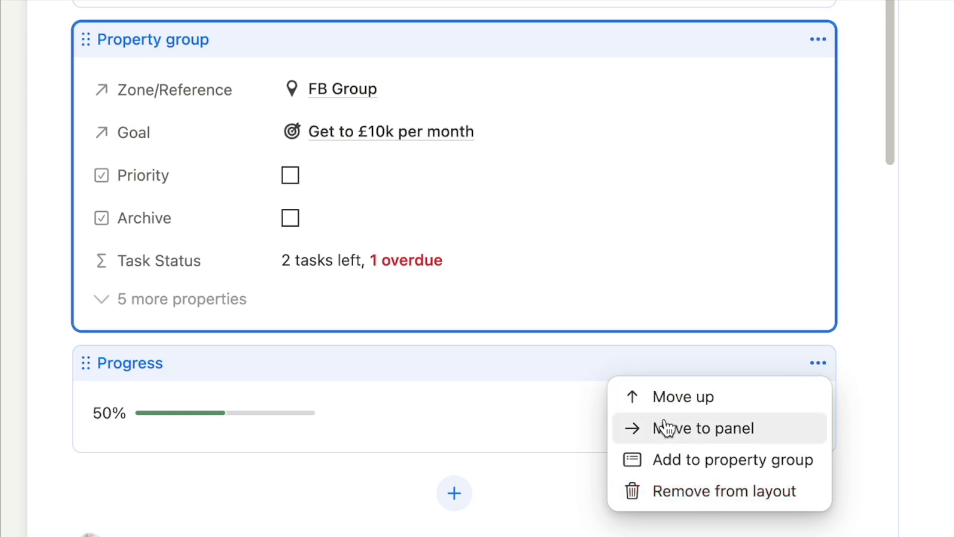
# Step: Move the Progress section from the page body to the side panel
pyautogui.click(751, 429)
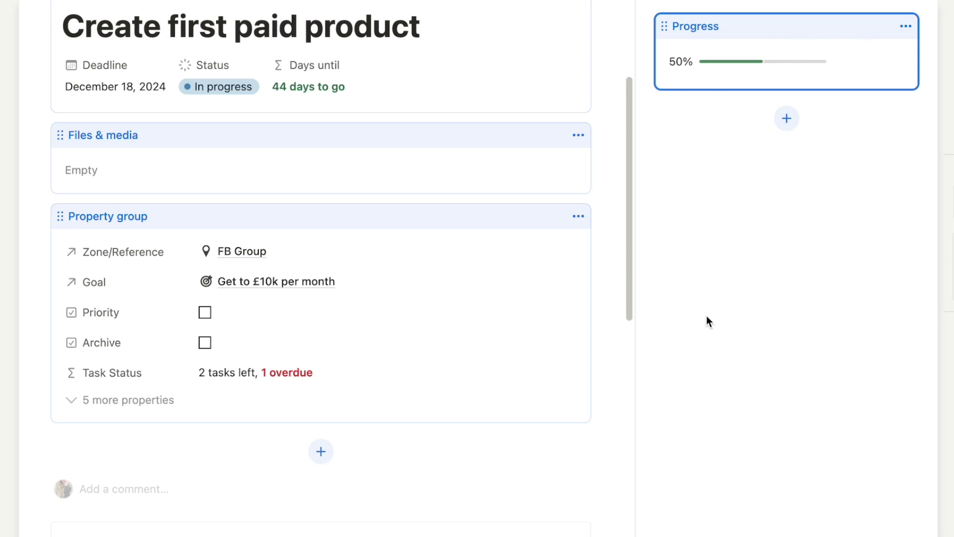
pyautogui.scroll(3, 708, 321)
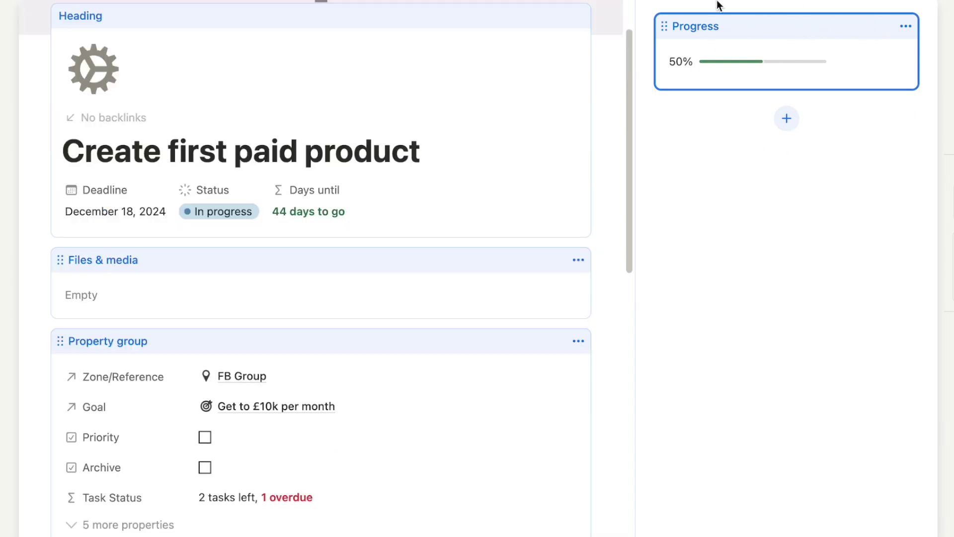
pyautogui.click(578, 262)
pyautogui.click(810, 217)
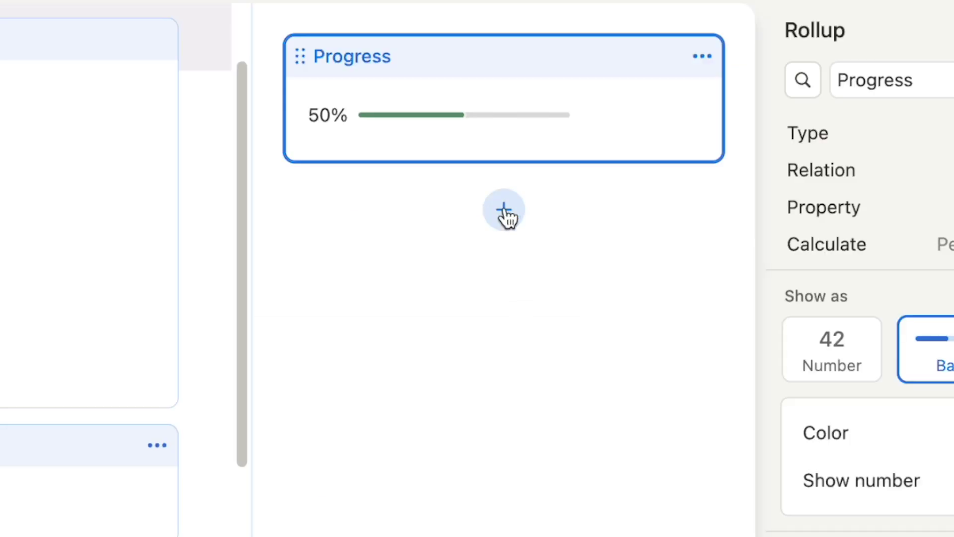
# Step: Add the existing Task Status property to the side panel below Progress
pyautogui.click(787, 119)
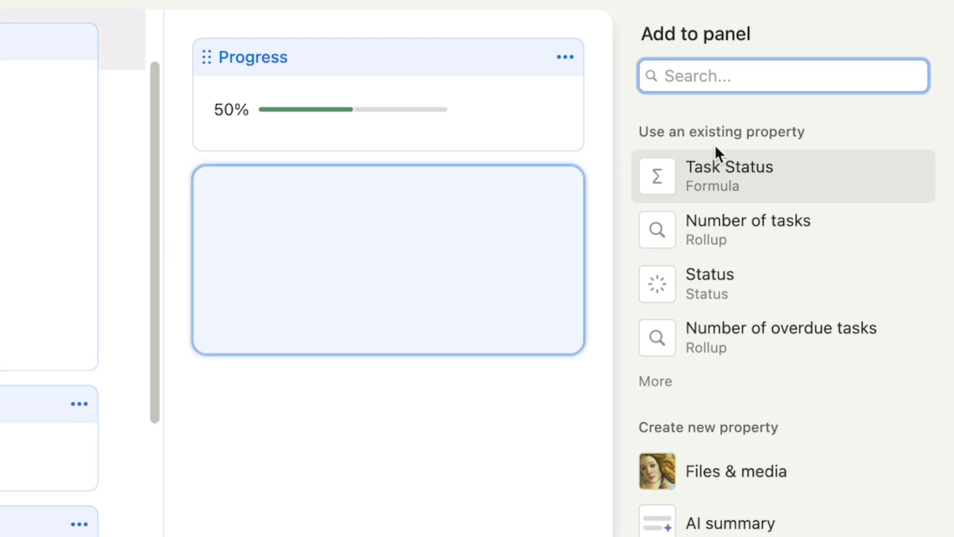
pyautogui.click(750, 172)
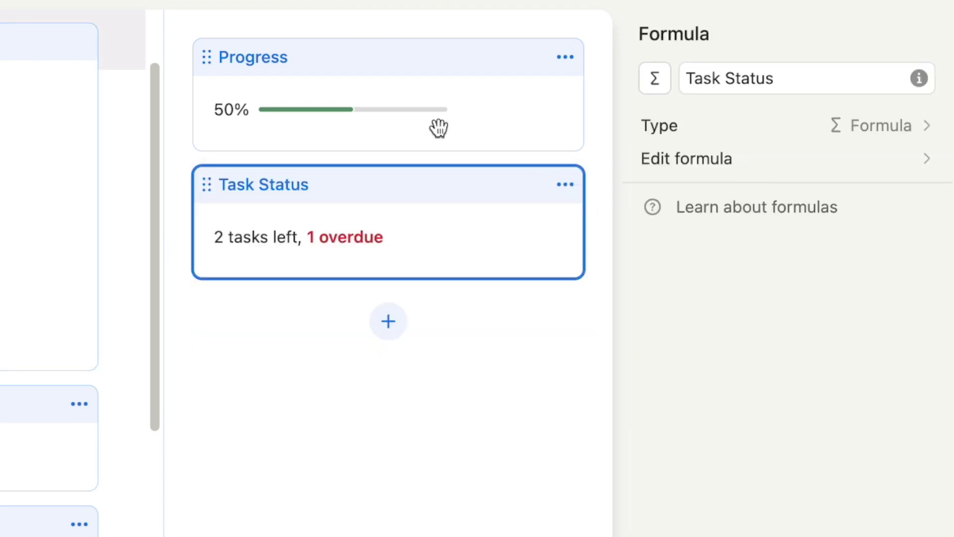
pyautogui.click(597, 251)
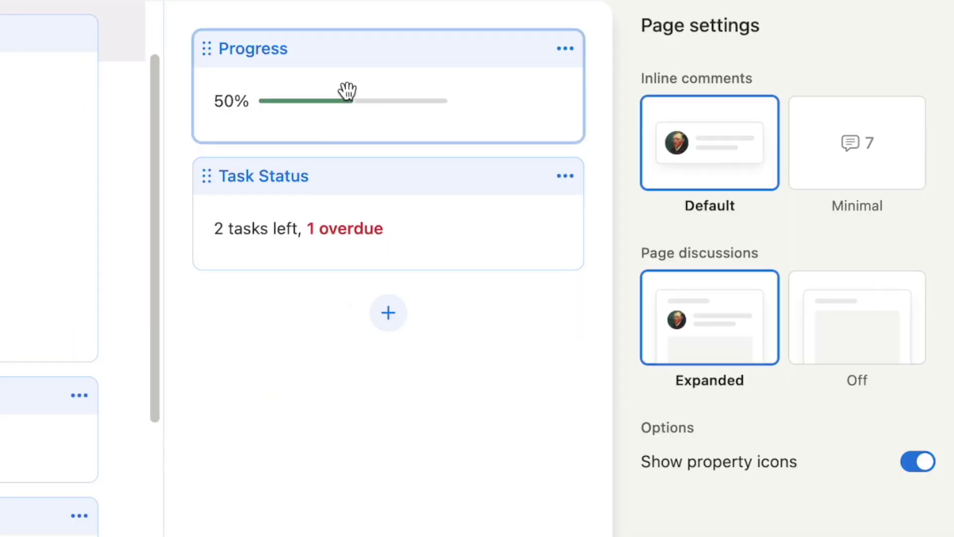
# Step: Add the existing Archive checkbox property to the side panel below Task Status
pyautogui.moveTo(373, 184)
pyautogui.mouseDown()
pyautogui.moveTo(373, 58)
pyautogui.moveTo(372, 196)
pyautogui.mouseUp()
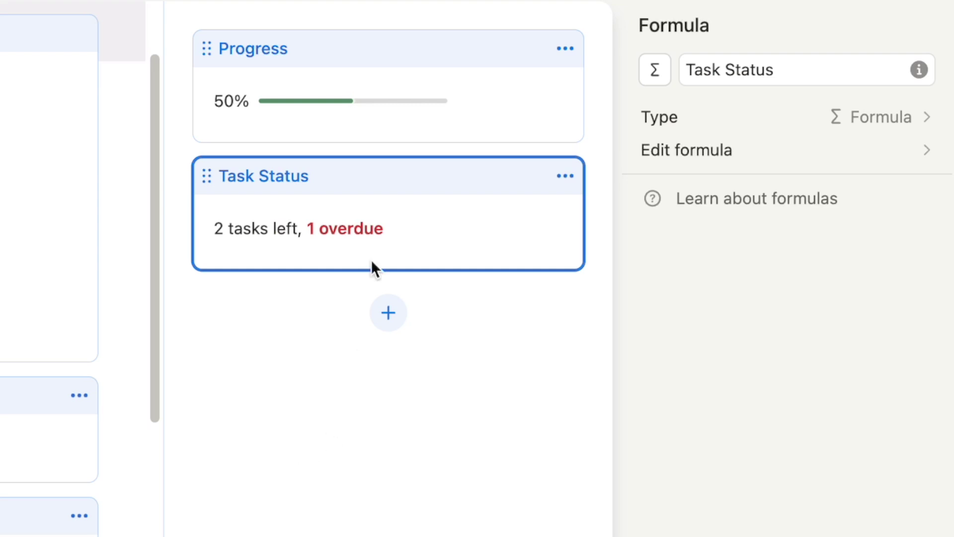
pyautogui.click(388, 313)
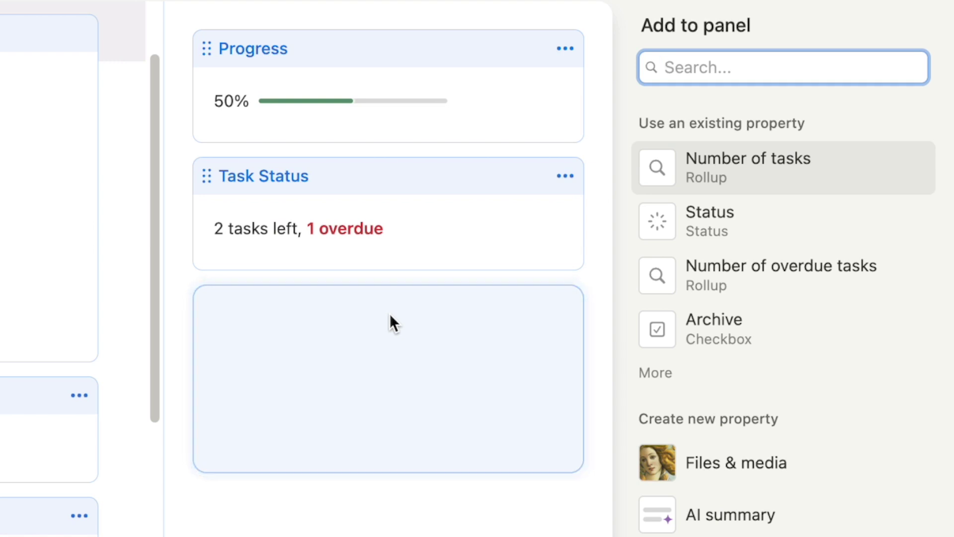
pyautogui.click(708, 338)
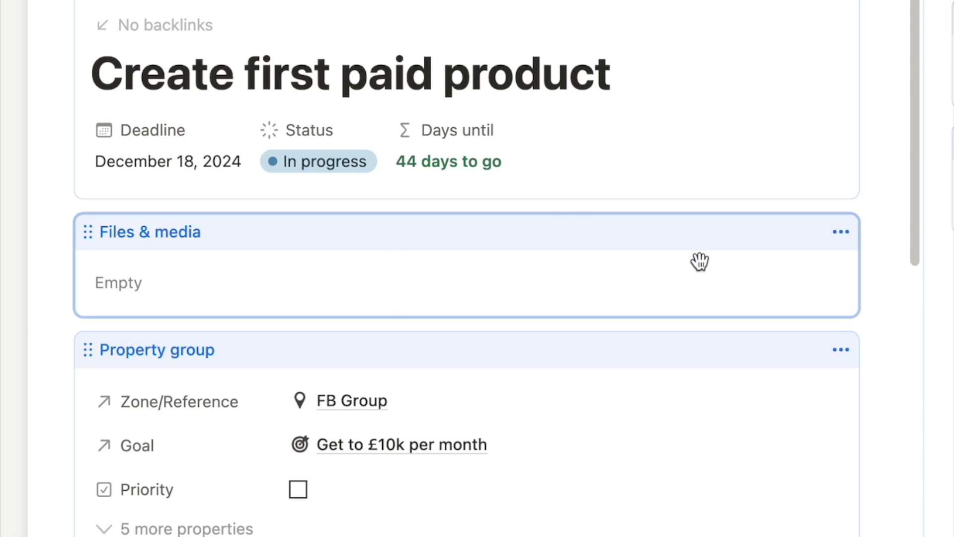
# Step: Remove the Files & media property from both the page layout and the database
pyautogui.click(841, 233)
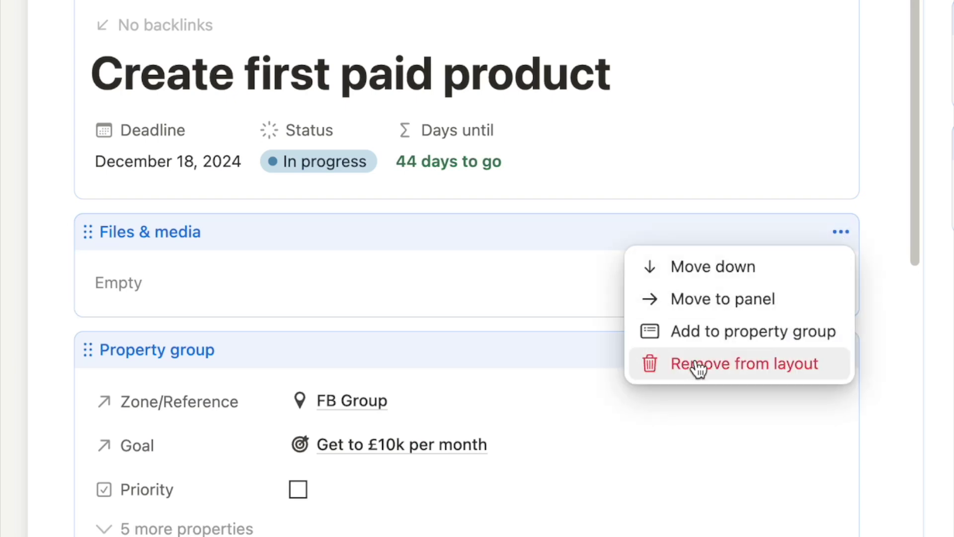
pyautogui.click(769, 368)
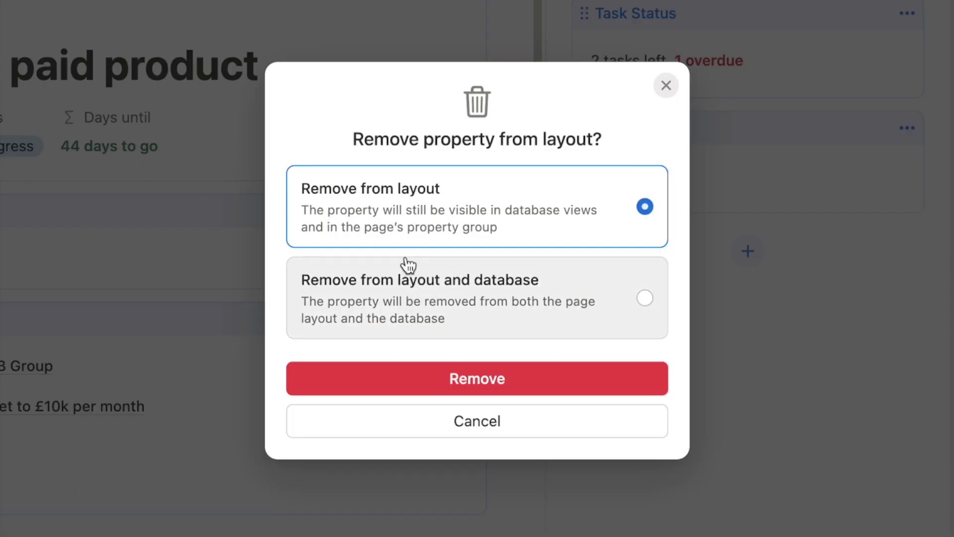
pyautogui.click(638, 319)
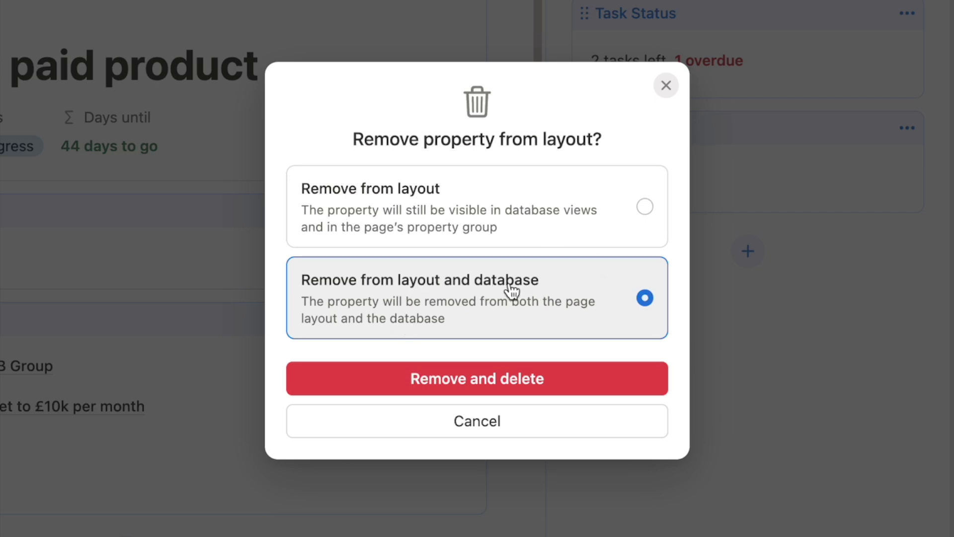
pyautogui.click(505, 386)
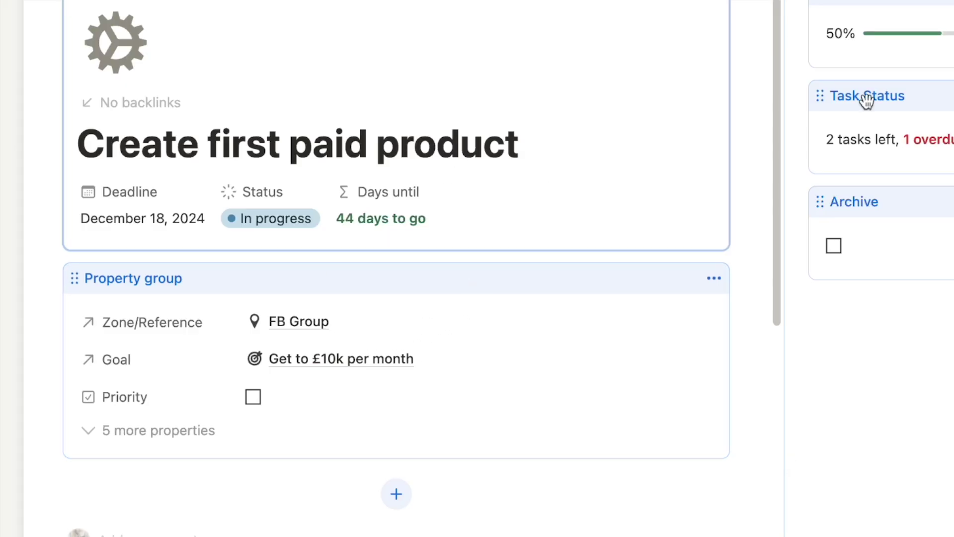
# Step: Set inline comments to Default and page discussions to Off in the page settings
pyautogui.scroll(2, 686, 476)
pyautogui.scroll(1, 687, 478)
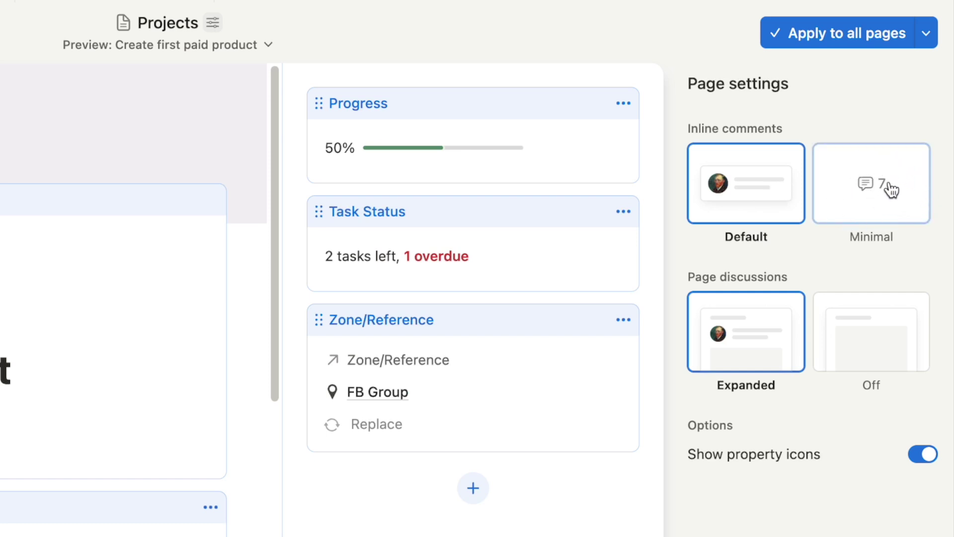
pyautogui.click(905, 217)
pyautogui.click(775, 209)
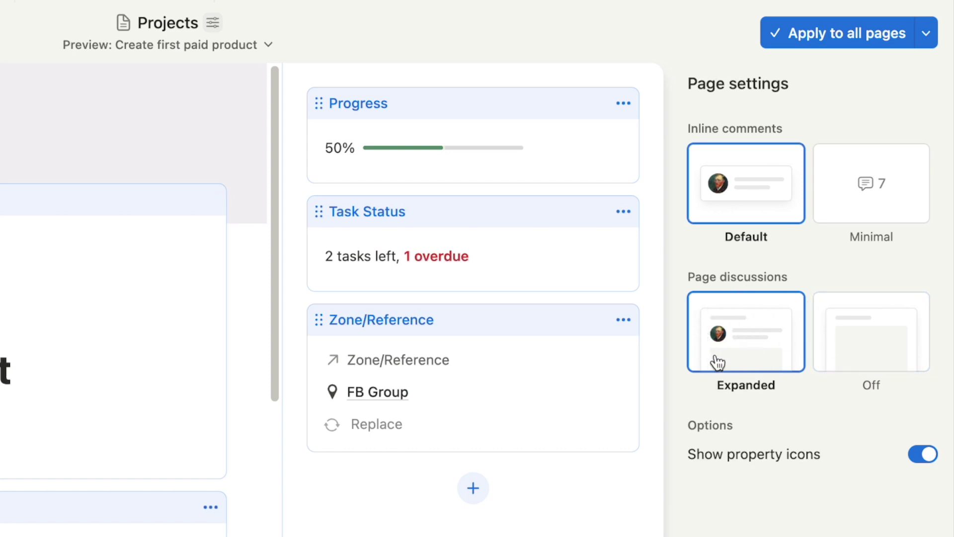
pyautogui.click(885, 344)
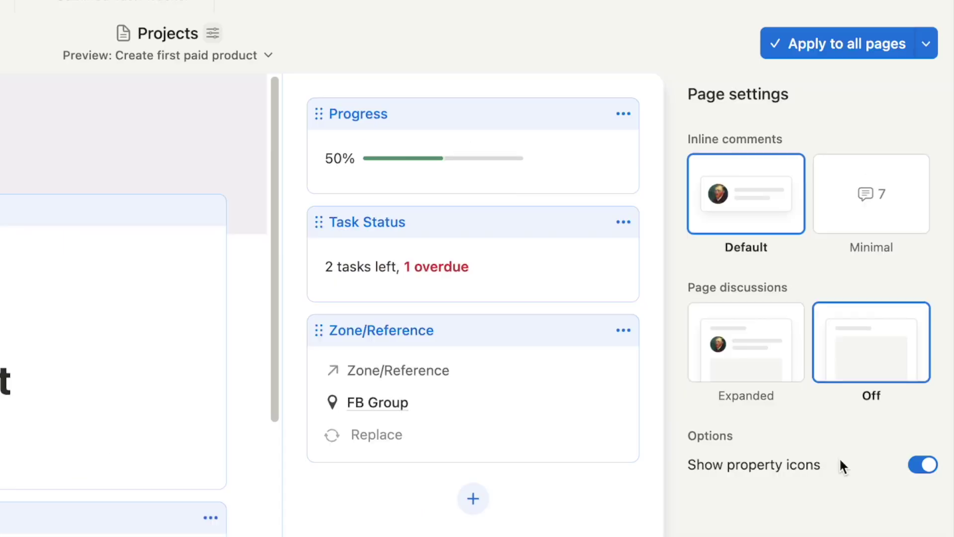
pyautogui.click(928, 472)
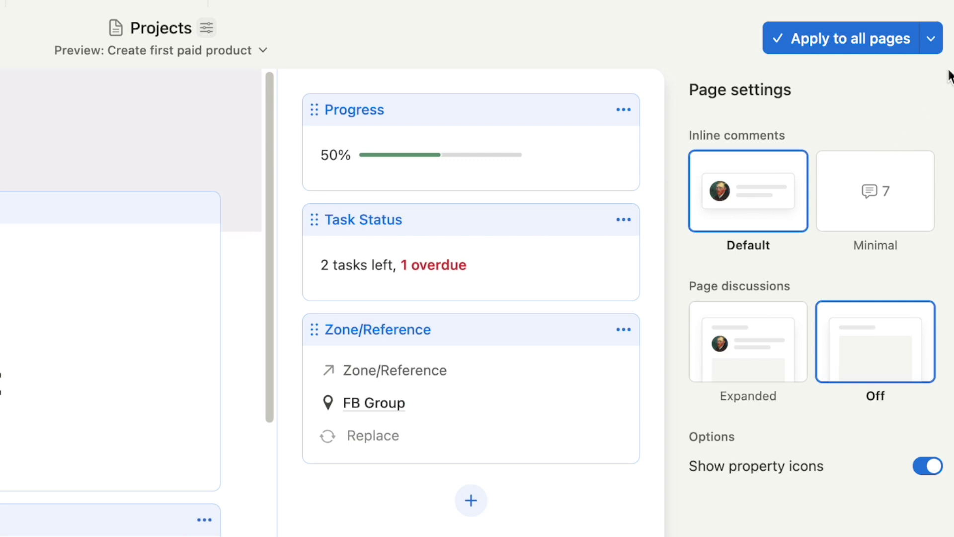
# Step: Apply the customized layout to all pages of the Projects database
pyautogui.click(933, 43)
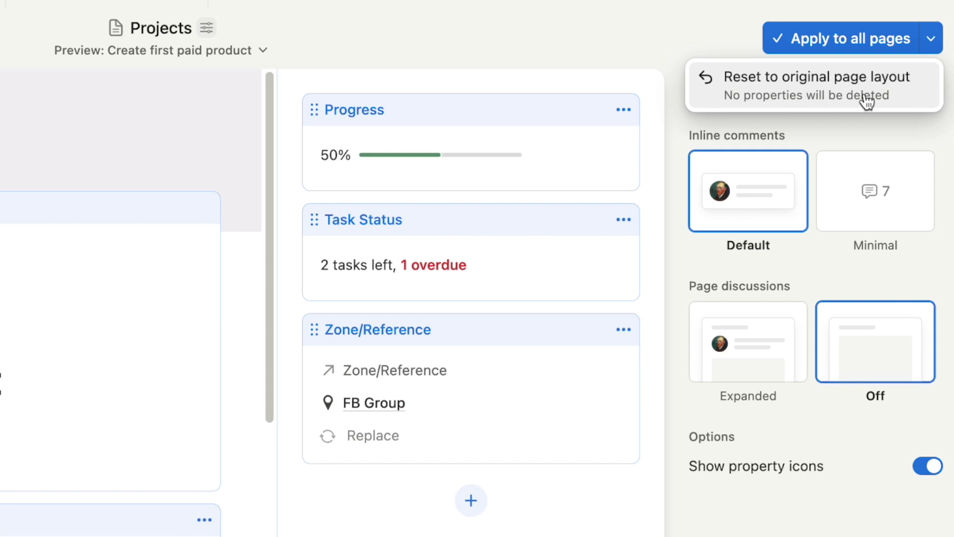
pyautogui.click(875, 124)
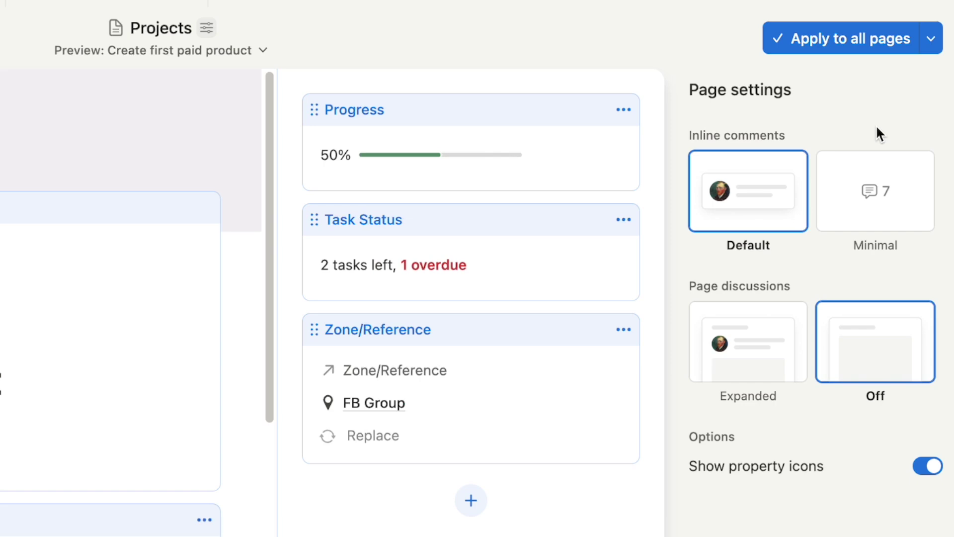
pyautogui.click(839, 43)
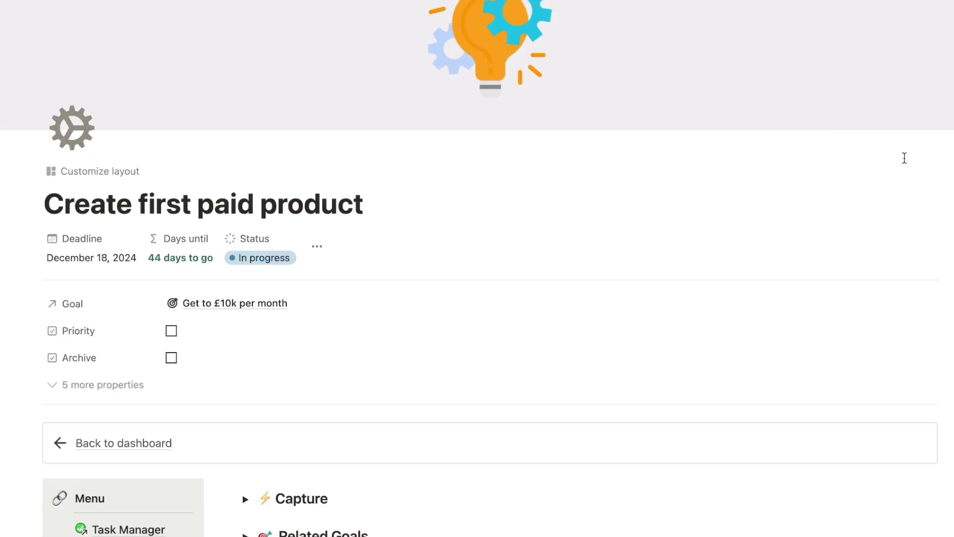
# Step: View the project page's details panel with Progress, Task Status and Zone/Reference, trying both ways to open it, and close it again
pyautogui.scroll(-2, 947, 234)
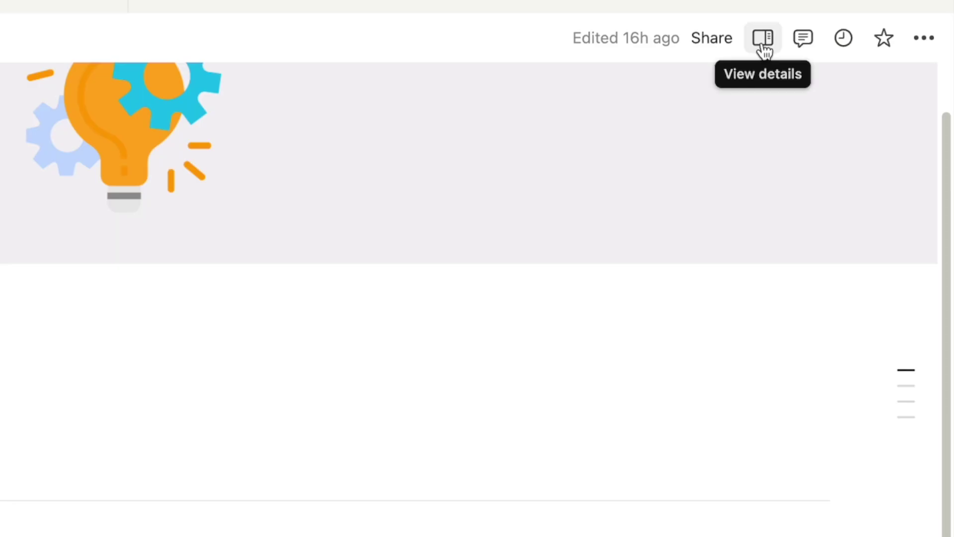
pyautogui.click(764, 48)
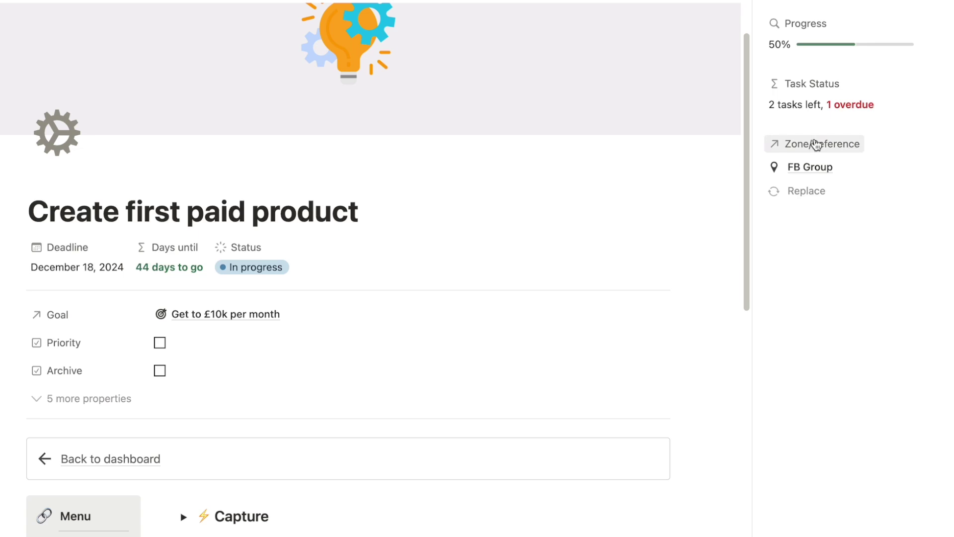
pyautogui.hotkey('ctrl', 'shift', '\\')
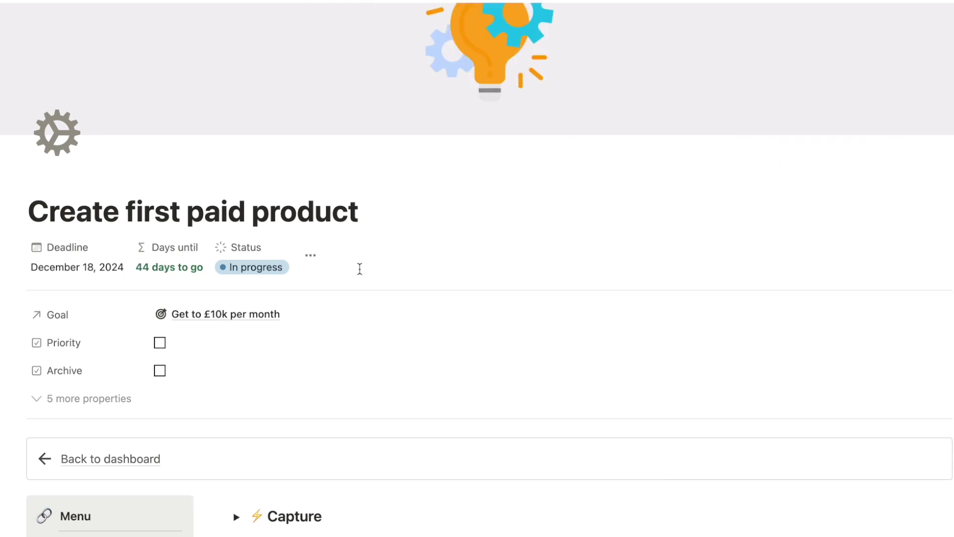
pyautogui.click(312, 257)
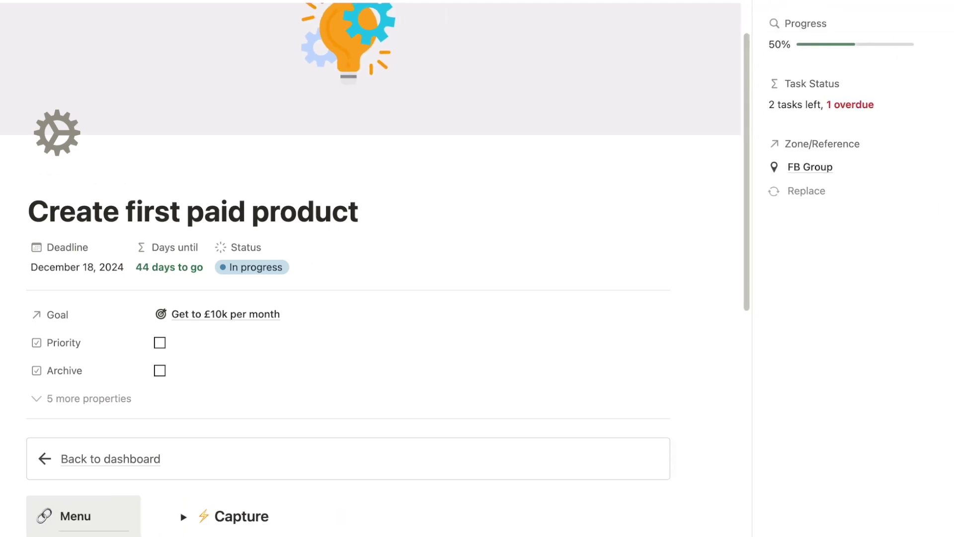
pyautogui.hotkey('ctrl', 'shift', '\\')
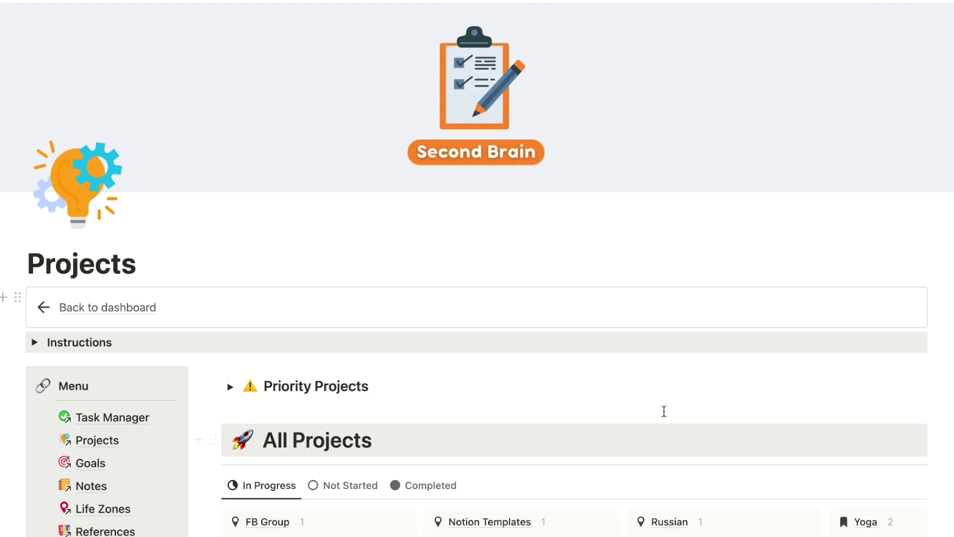
# Step: Open the "Create a second brain template" project as a full page and check its details panel
pyautogui.scroll(-7, 739, 199)
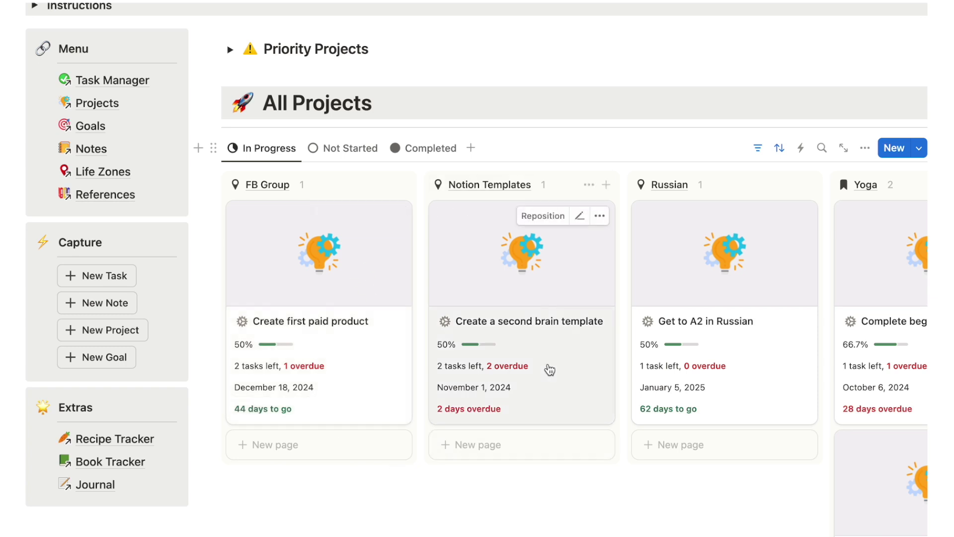
pyautogui.click(597, 409)
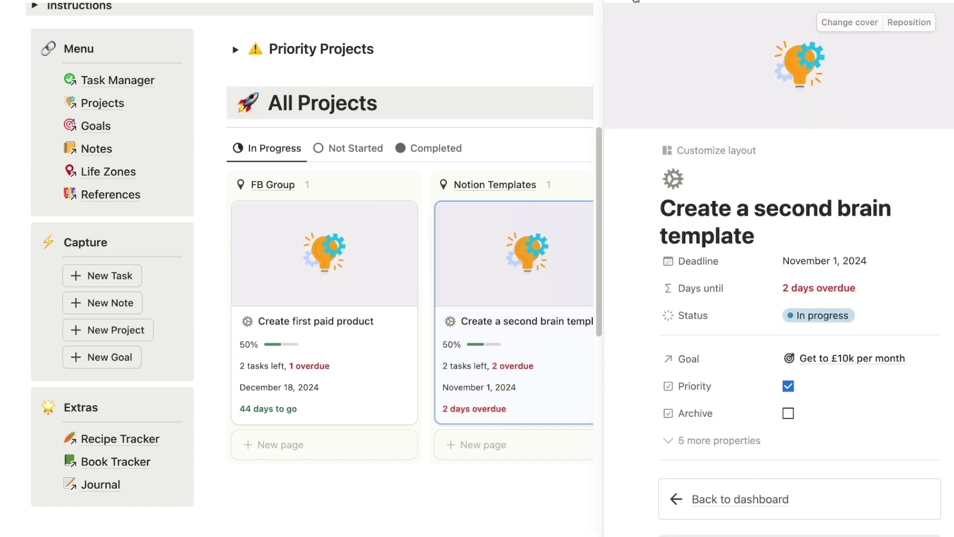
pyautogui.click(640, 2)
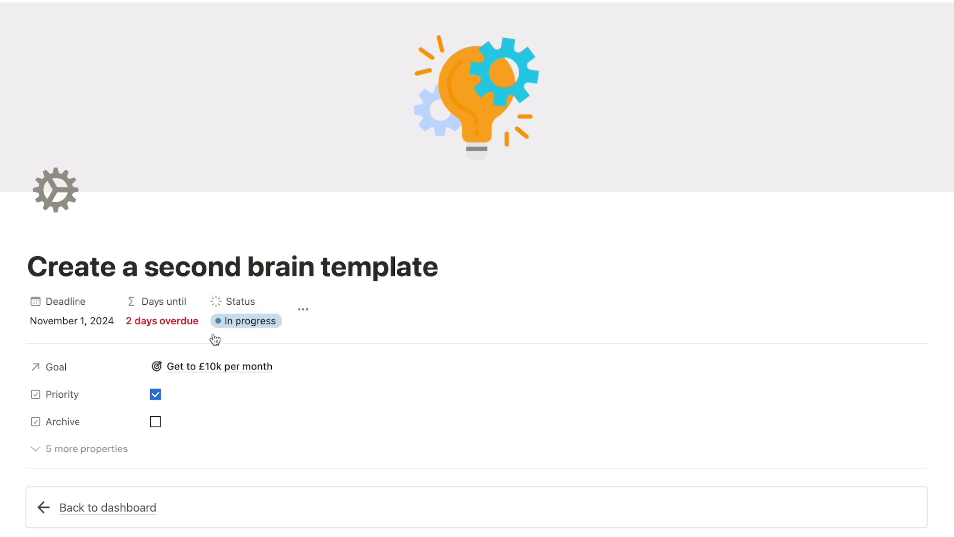
pyautogui.click(303, 309)
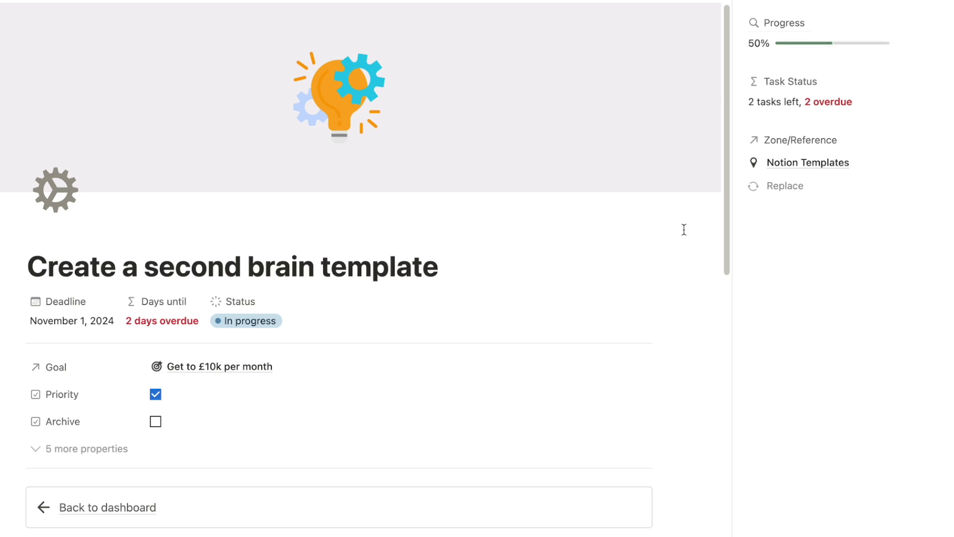
pyautogui.click(747, 2)
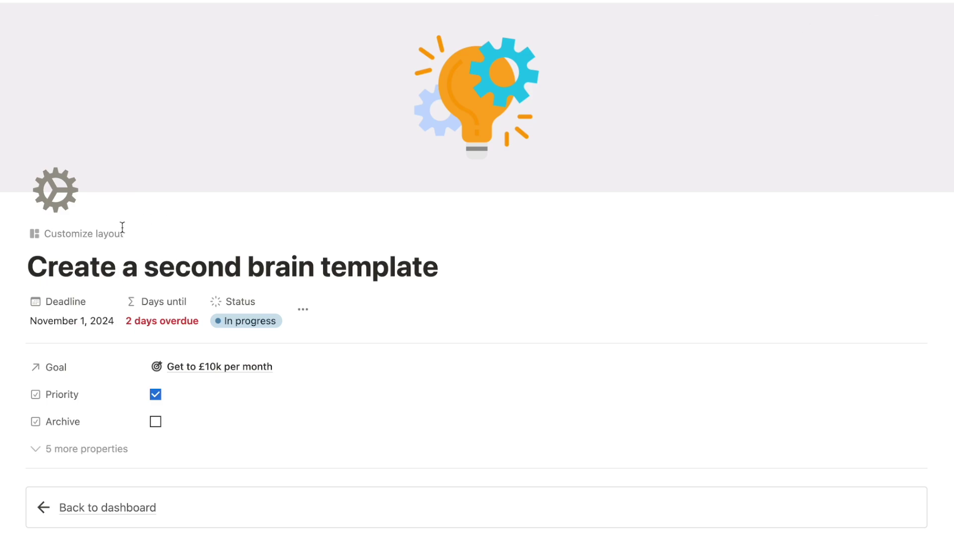
# Step: Reset the customized project layout to the original page layout
pyautogui.click(164, 196)
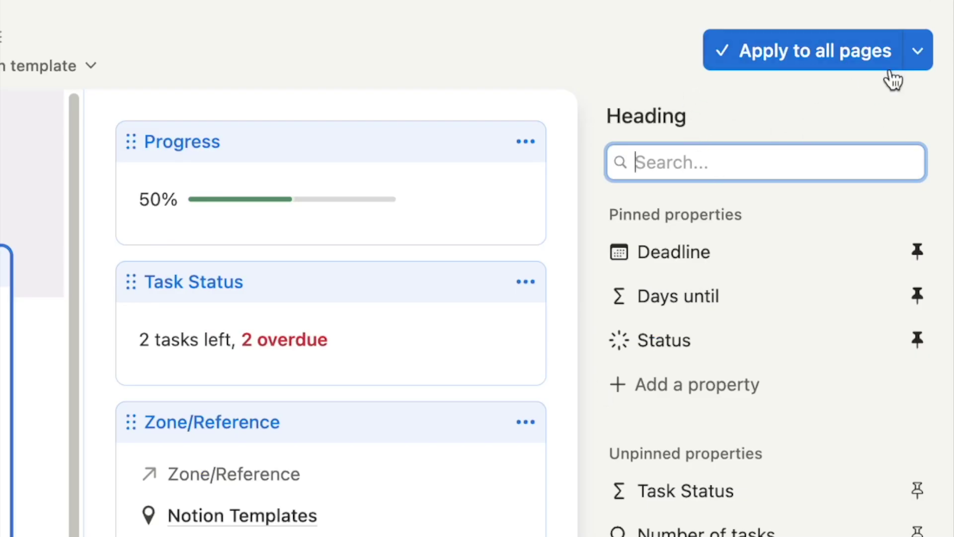
pyautogui.click(917, 56)
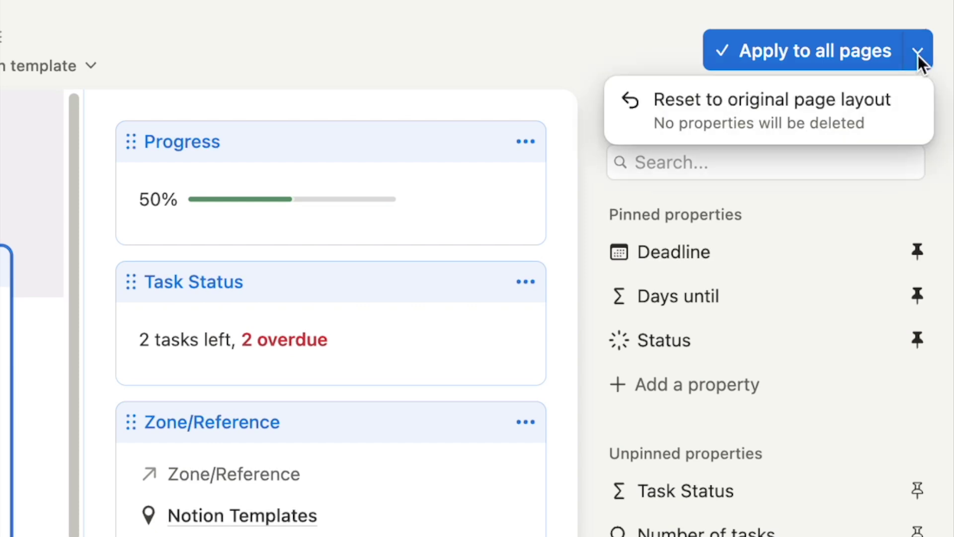
pyautogui.click(810, 124)
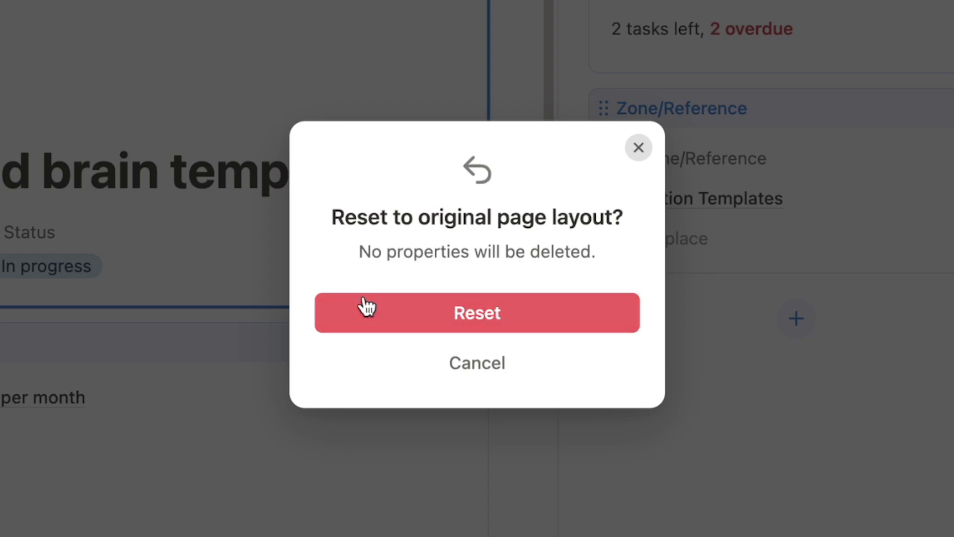
pyautogui.click(457, 313)
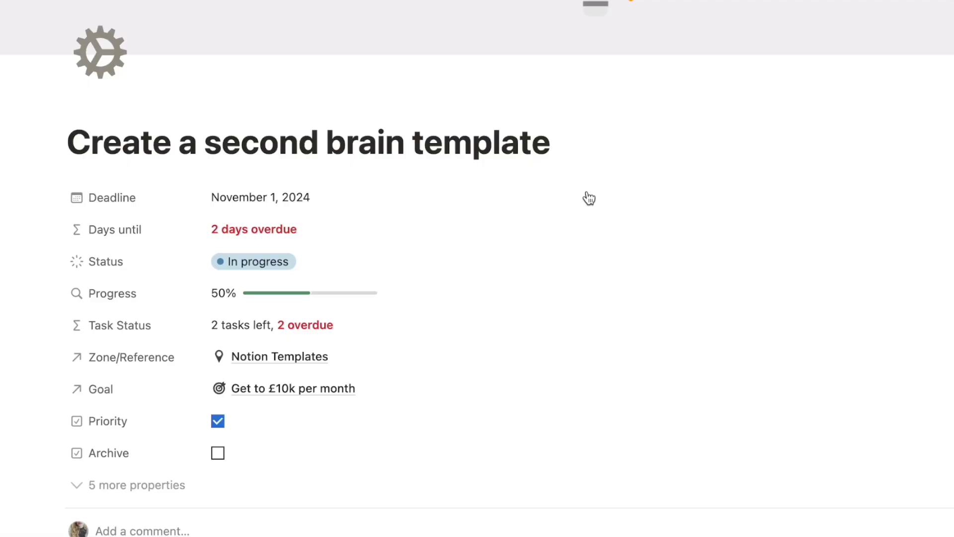
# Step: Look through the Second Brain dashboard's tasks, projects, goals, life zones and references sections
pyautogui.scroll(-3, 943, 144)
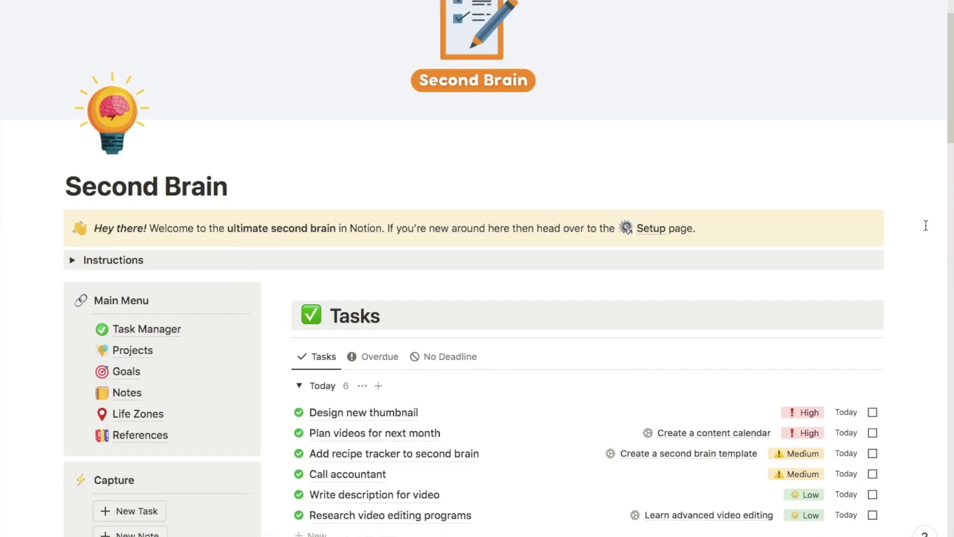
pyautogui.scroll(-4, 925, 225)
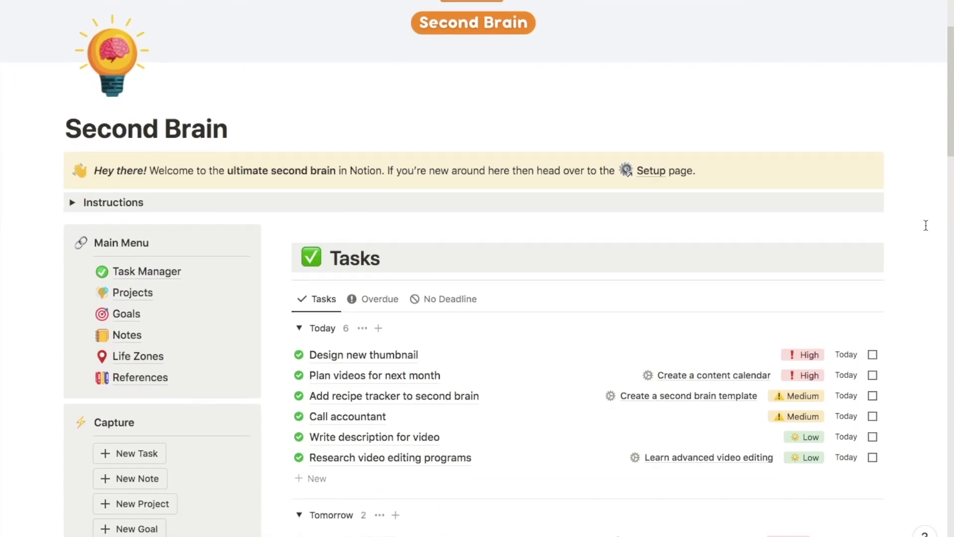
pyautogui.scroll(-5, 925, 225)
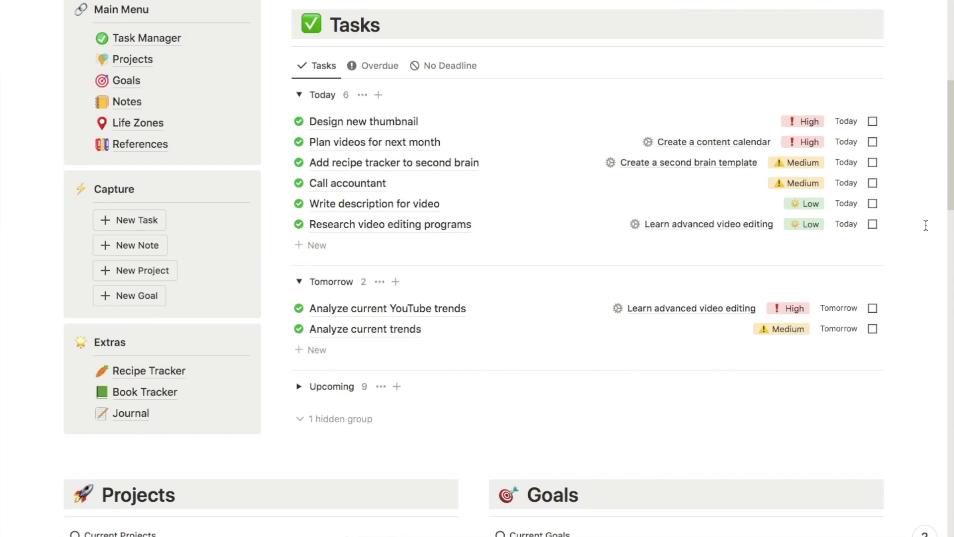
pyautogui.scroll(-6, 926, 225)
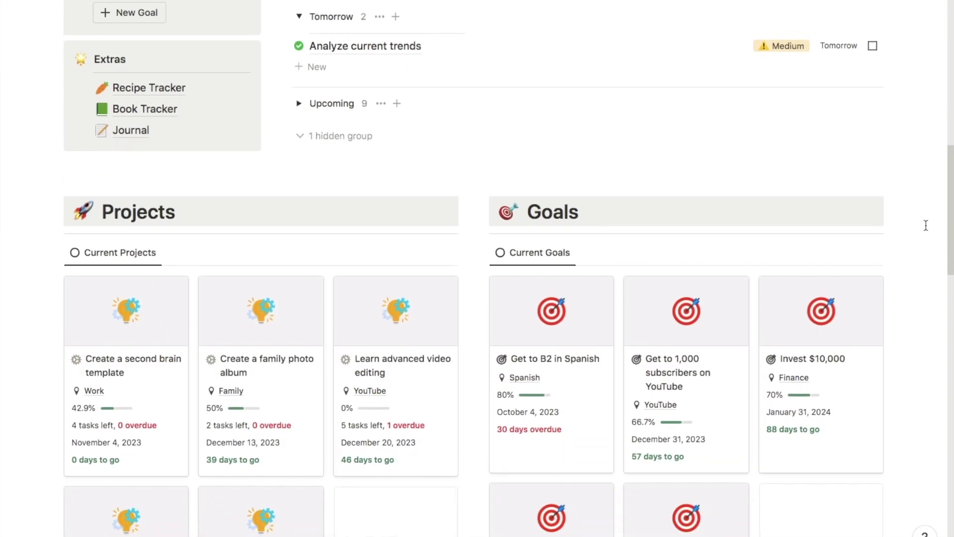
pyautogui.scroll(-6, 926, 225)
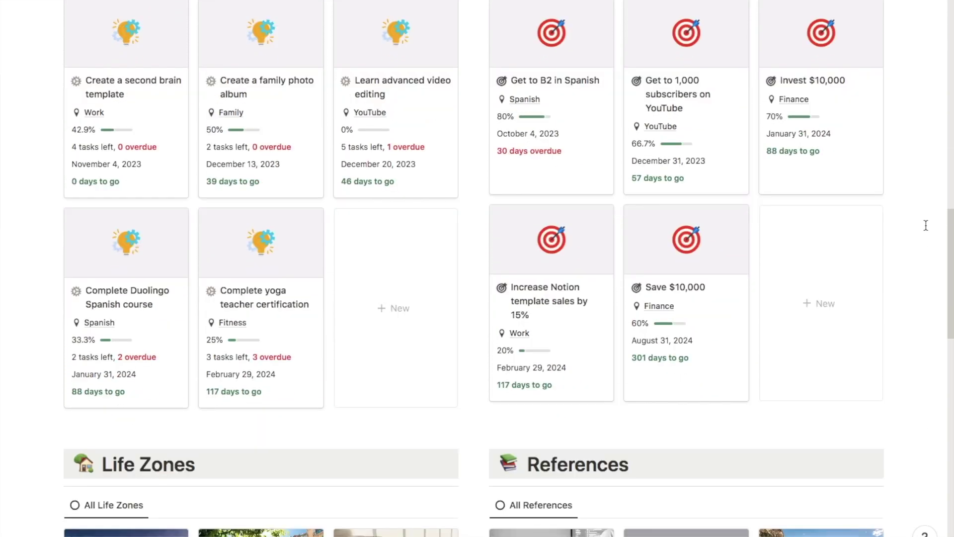
pyautogui.scroll(-4, 925, 224)
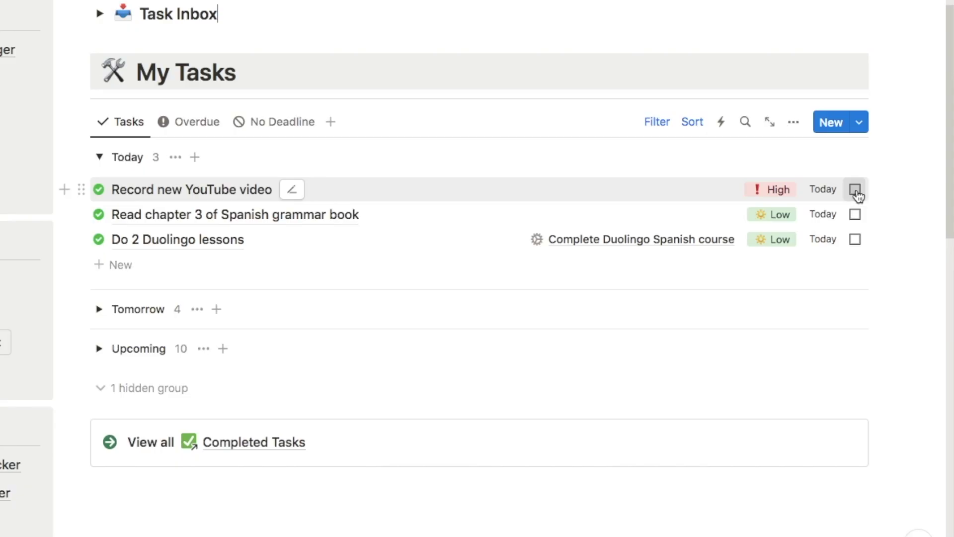
# Step: Mark the "Record new YouTube video" task as done and look through the recent notes and web clips
pyautogui.click(855, 190)
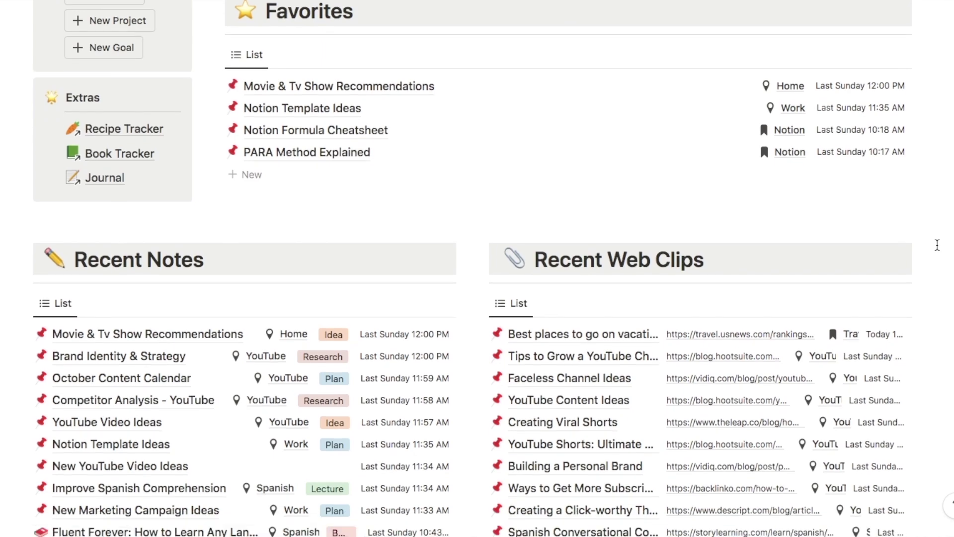
pyautogui.scroll(-3, 938, 245)
pyautogui.scroll(-1, 938, 245)
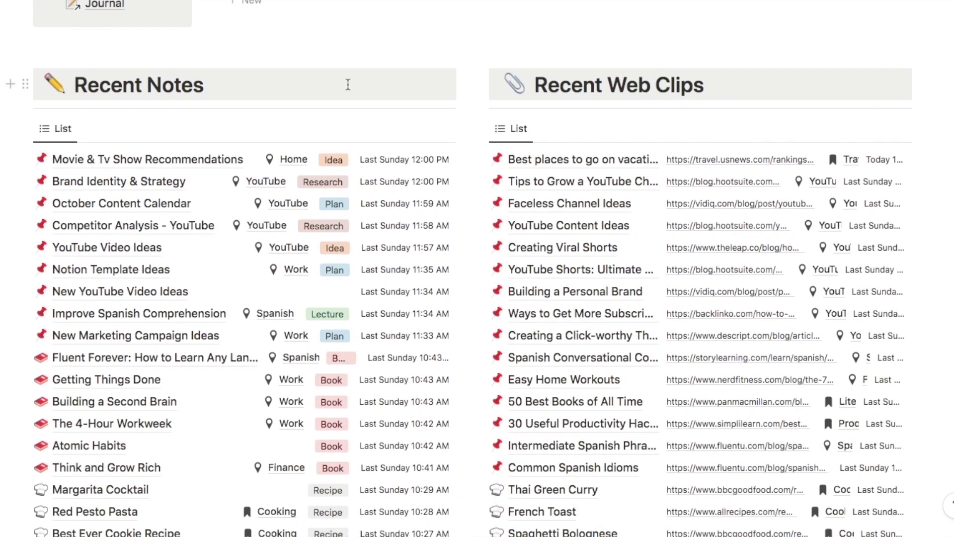